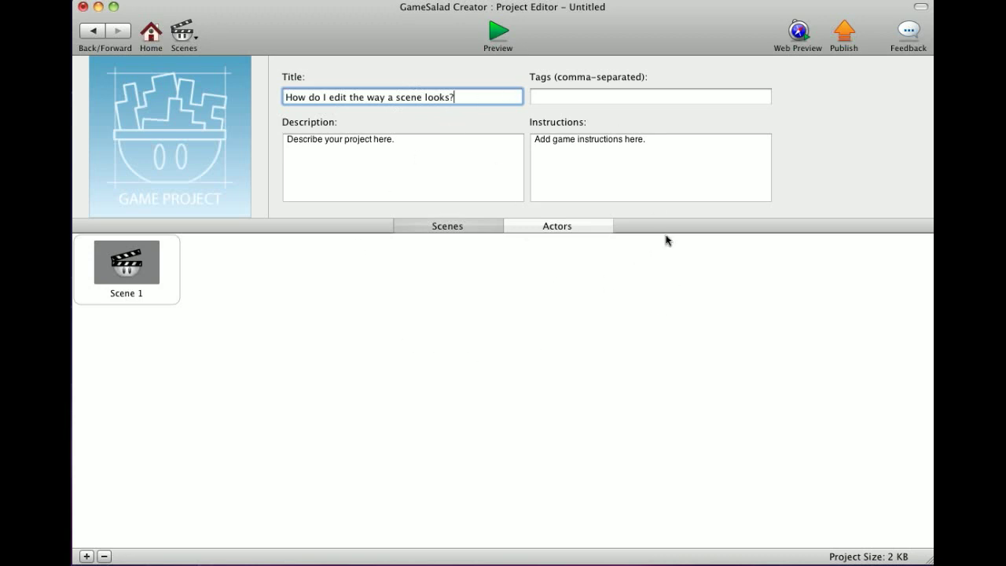
Open Scene 1 in the Scene Editor from the Scenes tab thumbnail.
{"action": "double_click", "coordinate": [133, 271]}
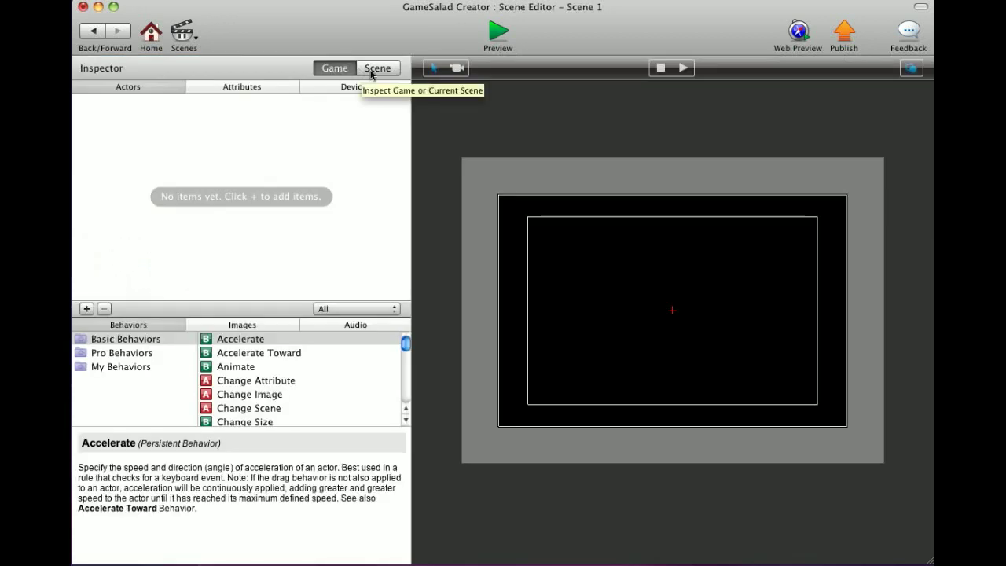
Show Scene 1's attributes in the Inspector with Size expanded to 480 by 320.
{"action": "left_click", "coordinate": [372, 71]}
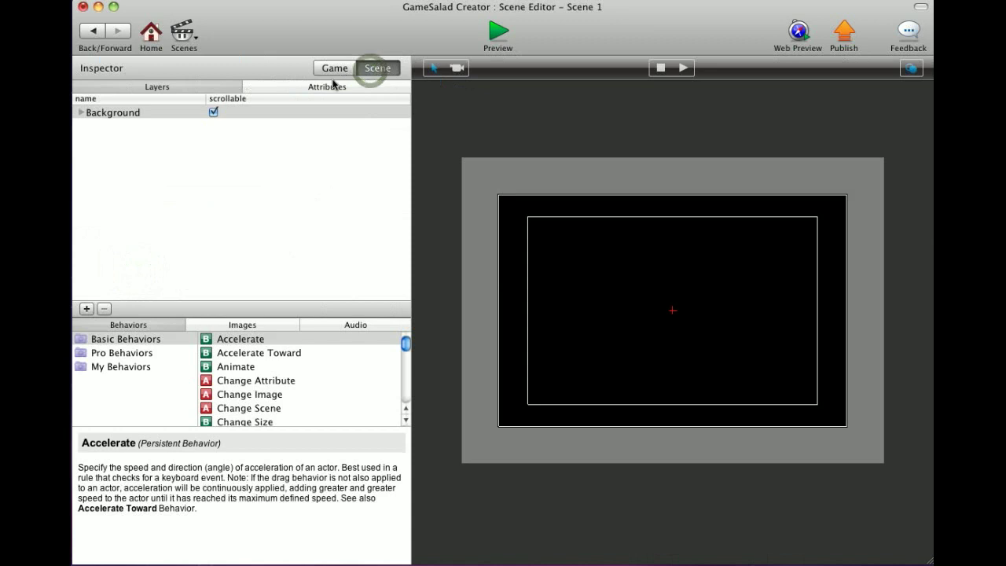
{"action": "left_click", "coordinate": [325, 88]}
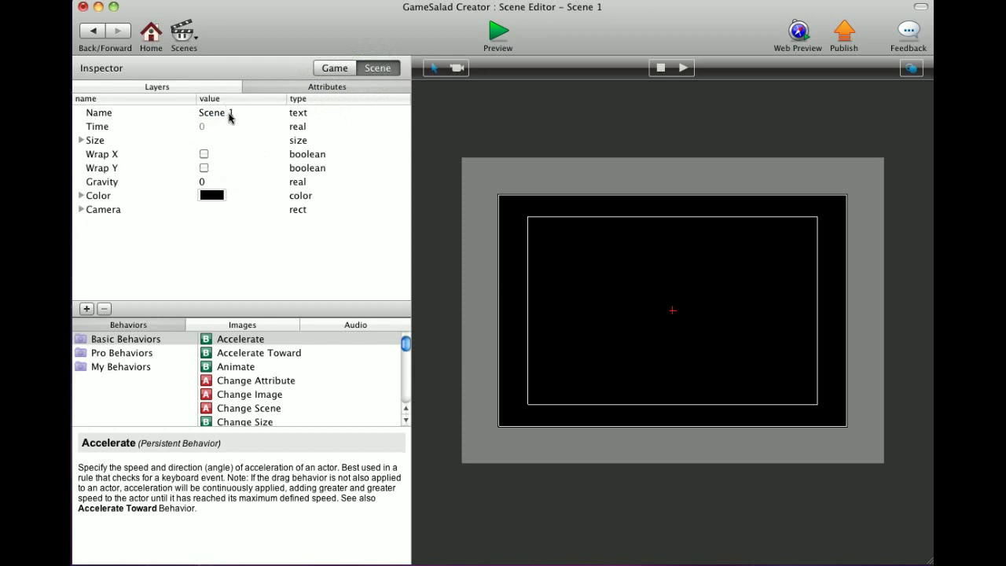
{"action": "left_click", "coordinate": [81, 141]}
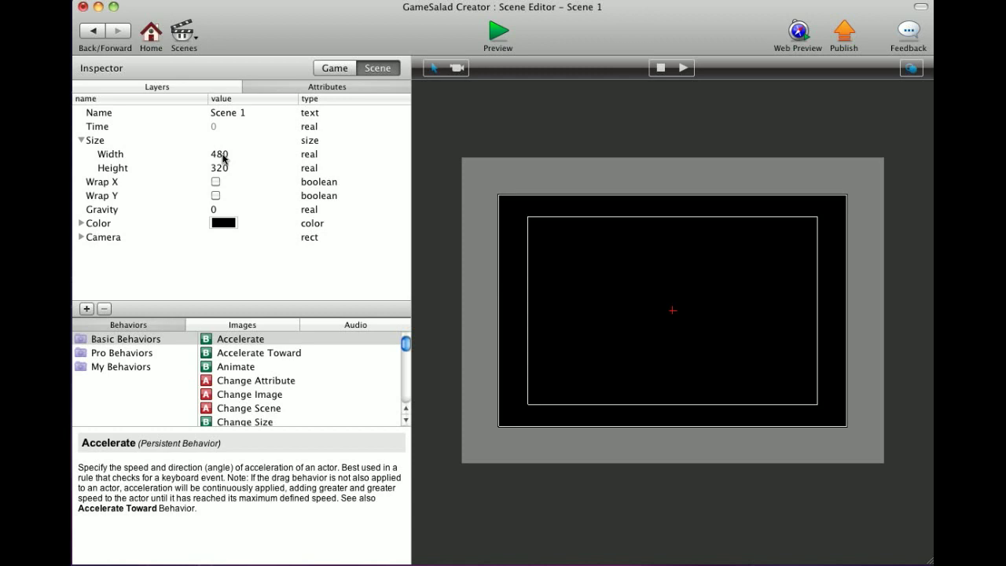
{"action": "double_click", "coordinate": [212, 157]}
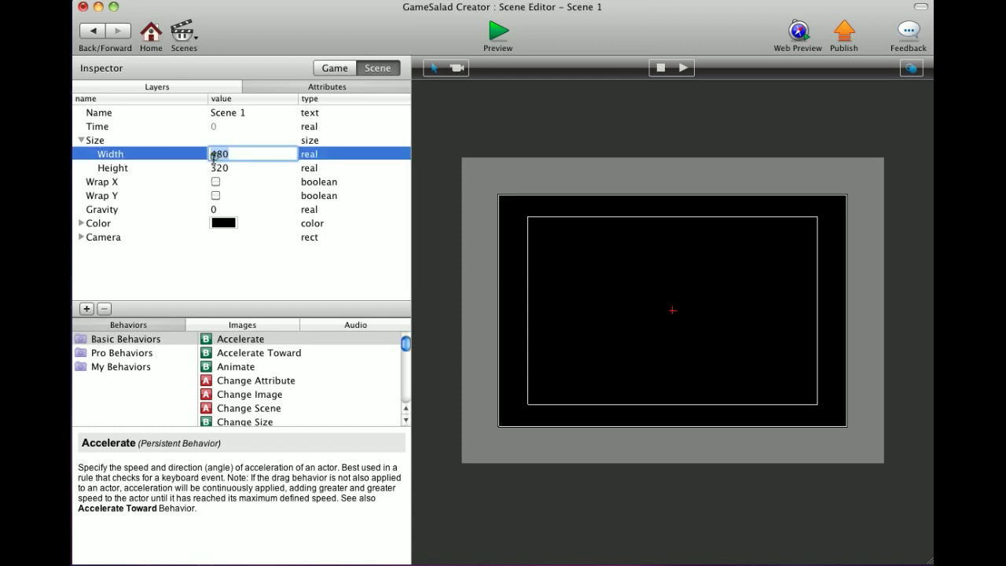
{"action": "type", "text": "3000"}
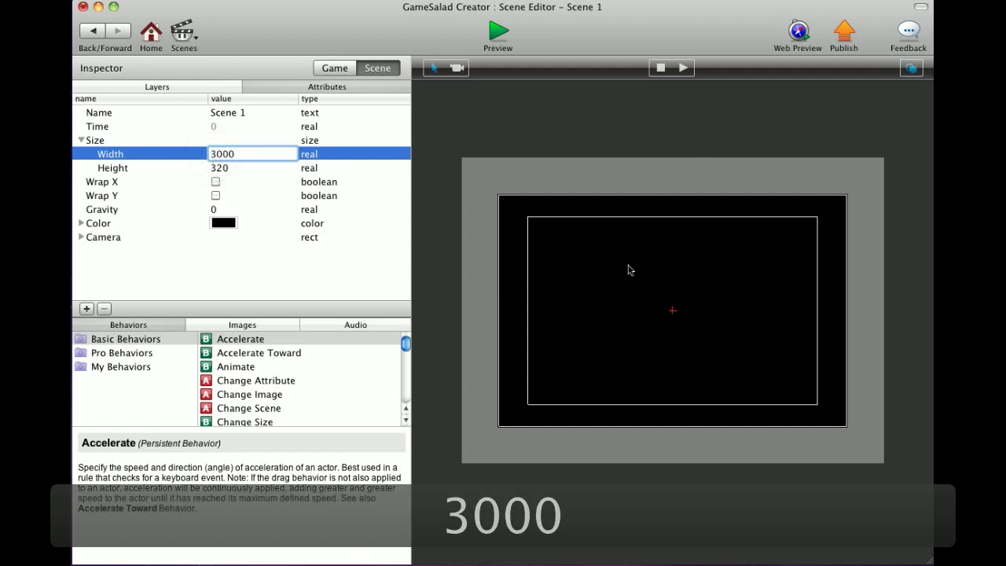
{"action": "left_click", "coordinate": [629, 270]}
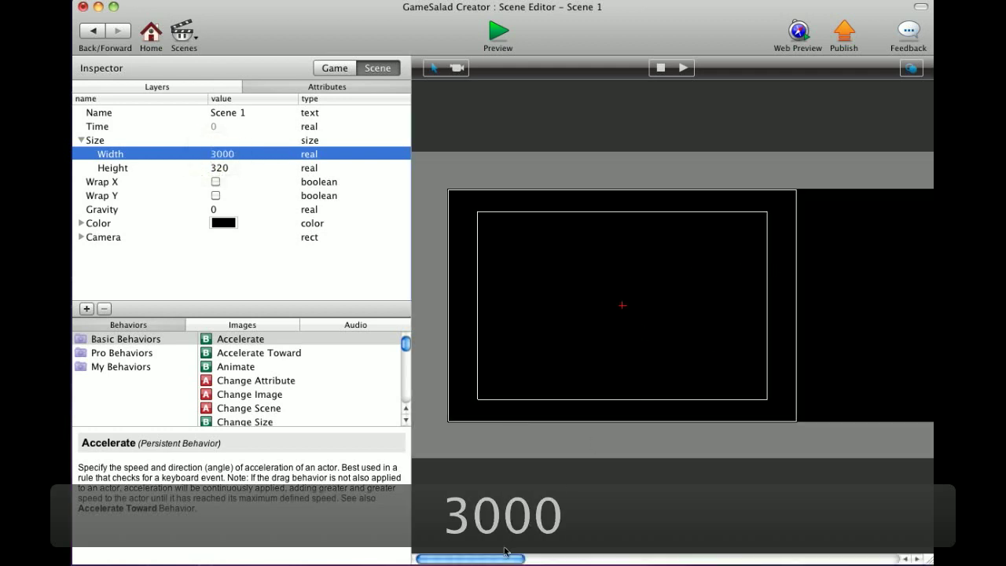
{"action": "mouse_move", "coordinate": [505, 554]}
{"action": "left_mouse_down"}
{"action": "mouse_move", "coordinate": [906, 553]}
{"action": "mouse_move", "coordinate": [430, 553]}
{"action": "left_mouse_up"}
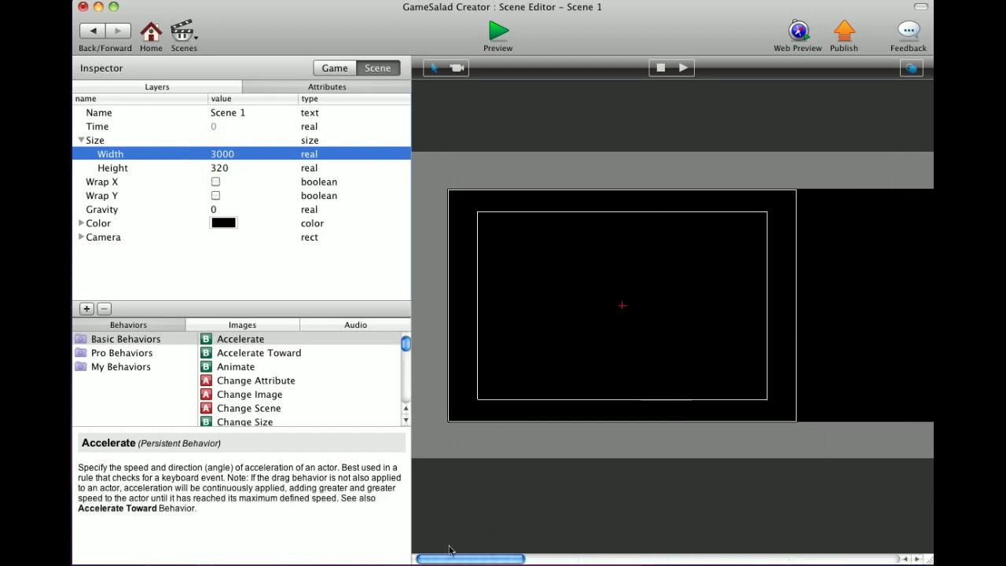
{"action": "double_click", "coordinate": [224, 155]}
{"action": "type", "text": "480"}
Set Scene 1's height to 3000.
{"action": "double_click", "coordinate": [225, 168]}
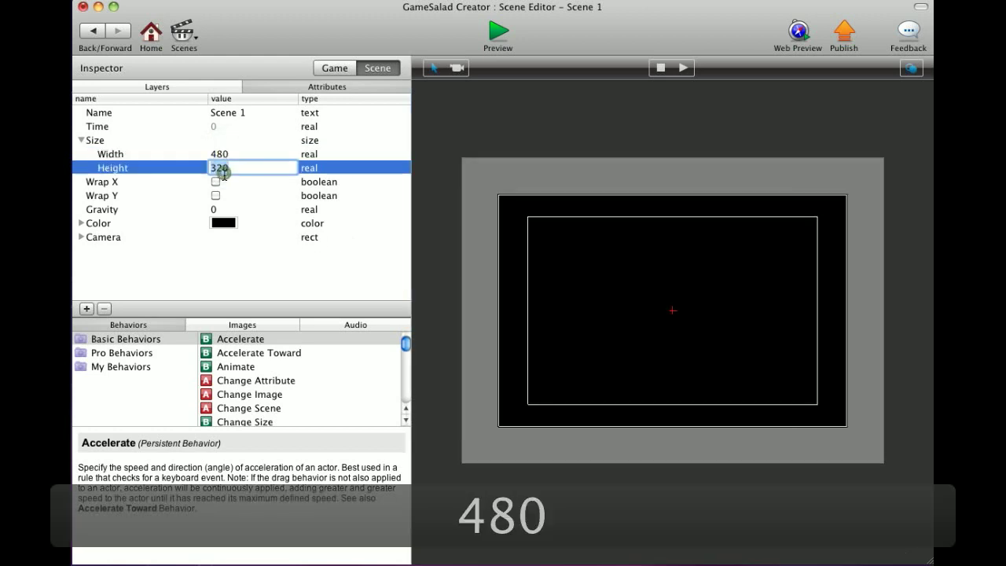
{"action": "type", "text": "3000"}
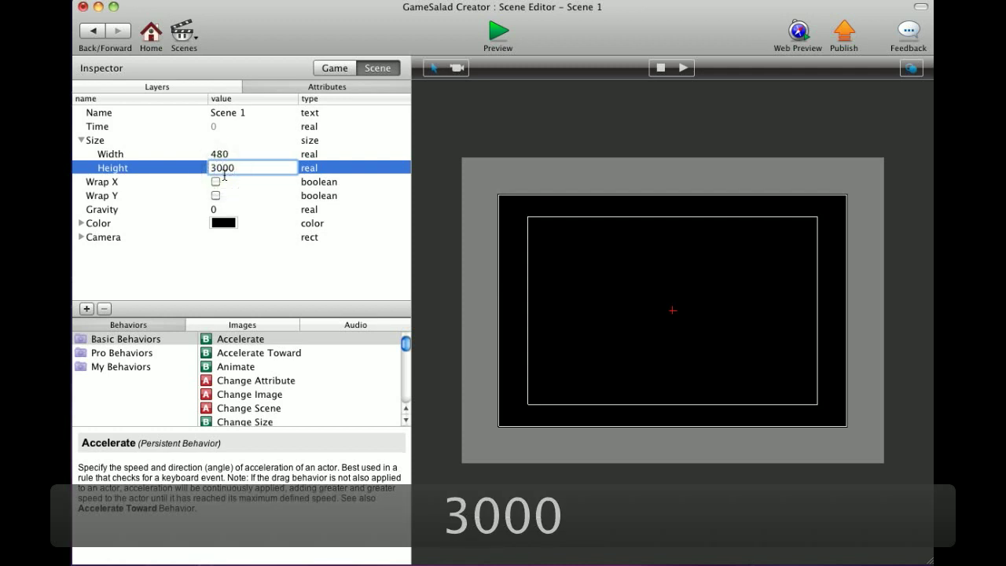
{"action": "key", "text": "Return"}
{"action": "scroll", "coordinate": [540, 247], "scroll_direction": "up", "scroll_amount": 5}
{"action": "scroll", "coordinate": [539, 247], "scroll_direction": "up", "scroll_amount": 10}
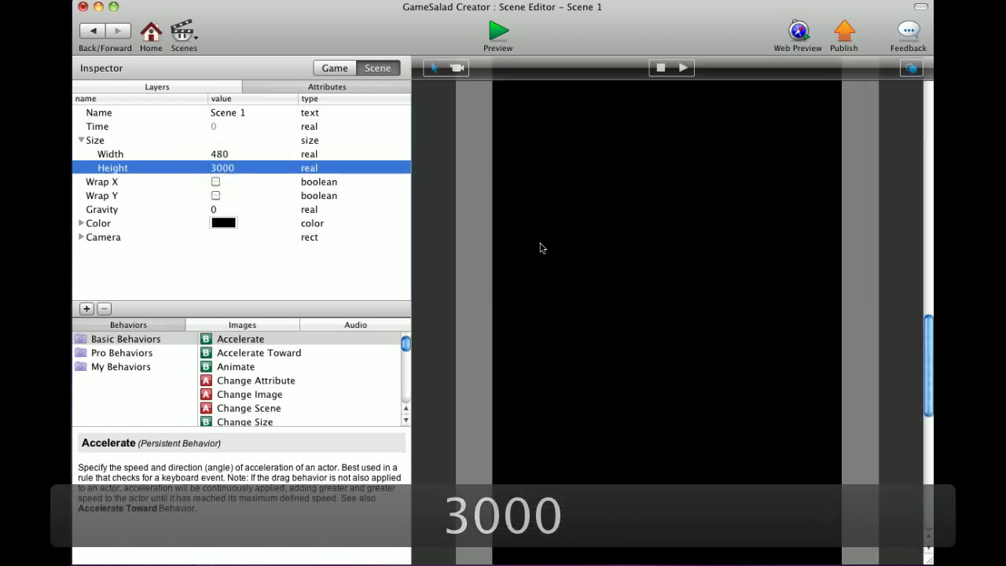
{"action": "scroll", "coordinate": [539, 247], "scroll_direction": "down", "scroll_amount": 5}
{"action": "scroll", "coordinate": [539, 247], "scroll_direction": "down", "scroll_amount": 5}
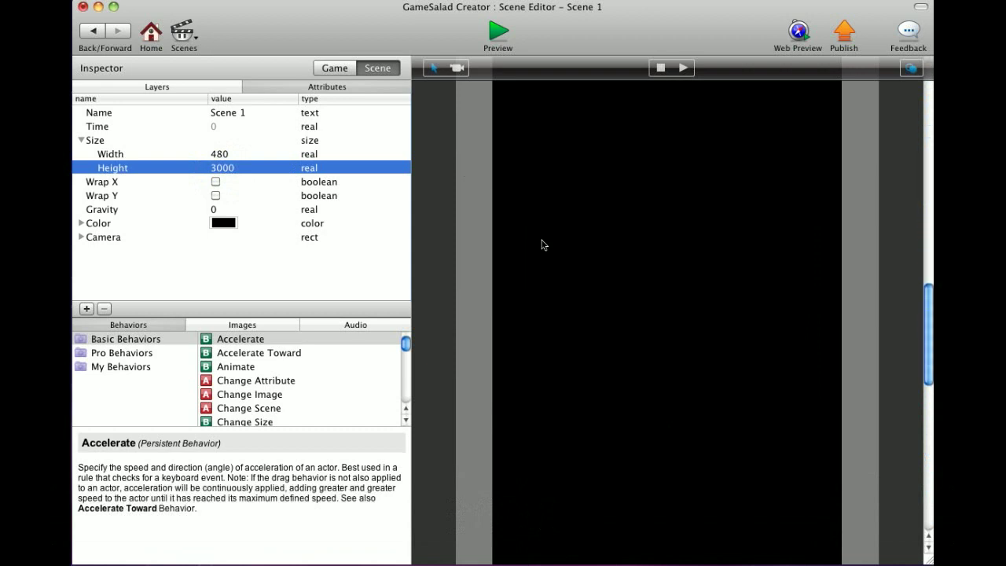
{"action": "scroll", "coordinate": [539, 247], "scroll_direction": "down", "scroll_amount": 5}
{"action": "scroll", "coordinate": [539, 247], "scroll_direction": "down", "scroll_amount": 3}
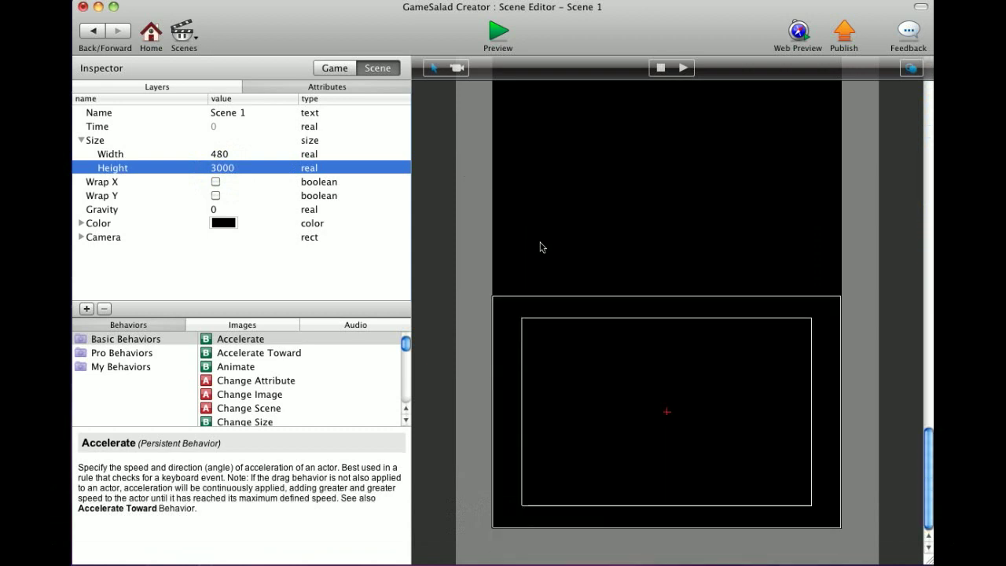
Set Scene 1's width to 3000 as well.
{"action": "left_click", "coordinate": [220, 154]}
{"action": "type", "text": "3"}
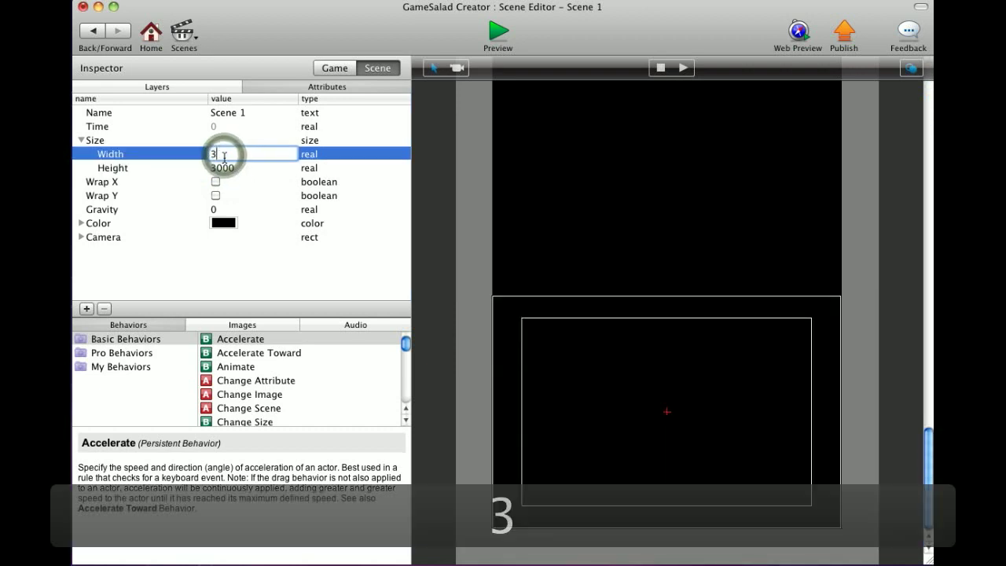
{"action": "type", "text": "000"}
{"action": "key", "text": "Return"}
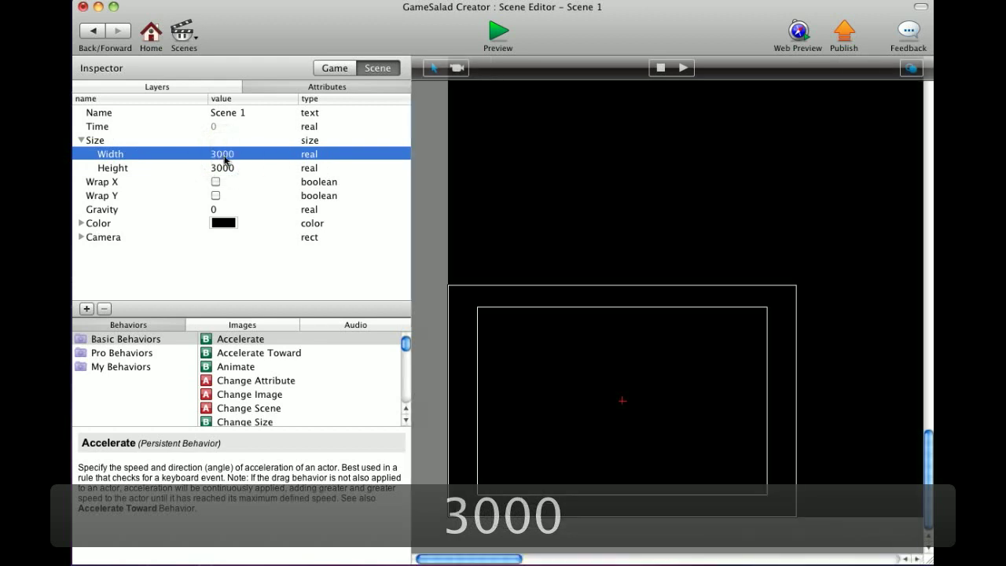
{"action": "mouse_move", "coordinate": [482, 559]}
{"action": "left_mouse_down"}
{"action": "mouse_move", "coordinate": [580, 560]}
{"action": "mouse_move", "coordinate": [460, 560]}
{"action": "left_mouse_up"}
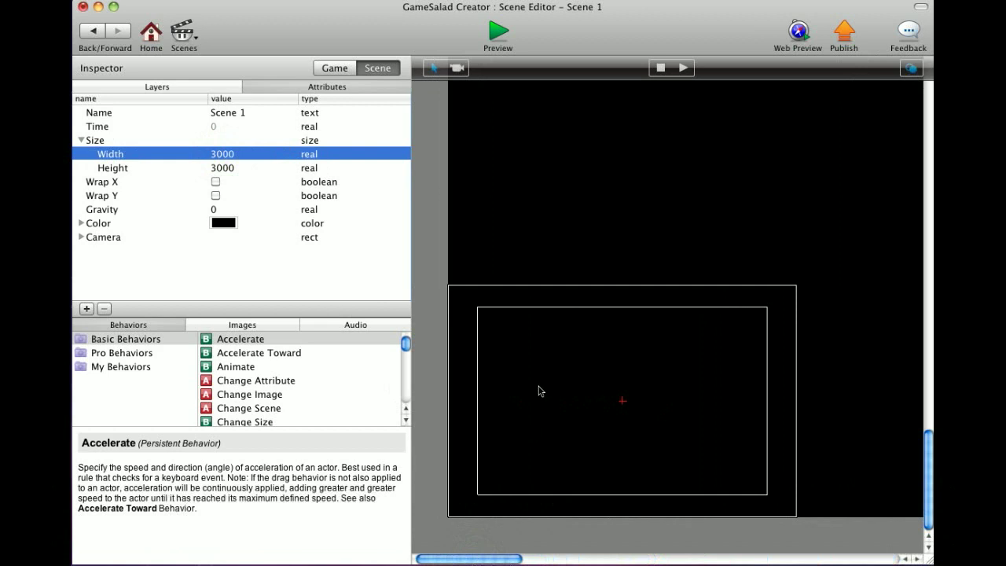
{"action": "left_click", "coordinate": [221, 156]}
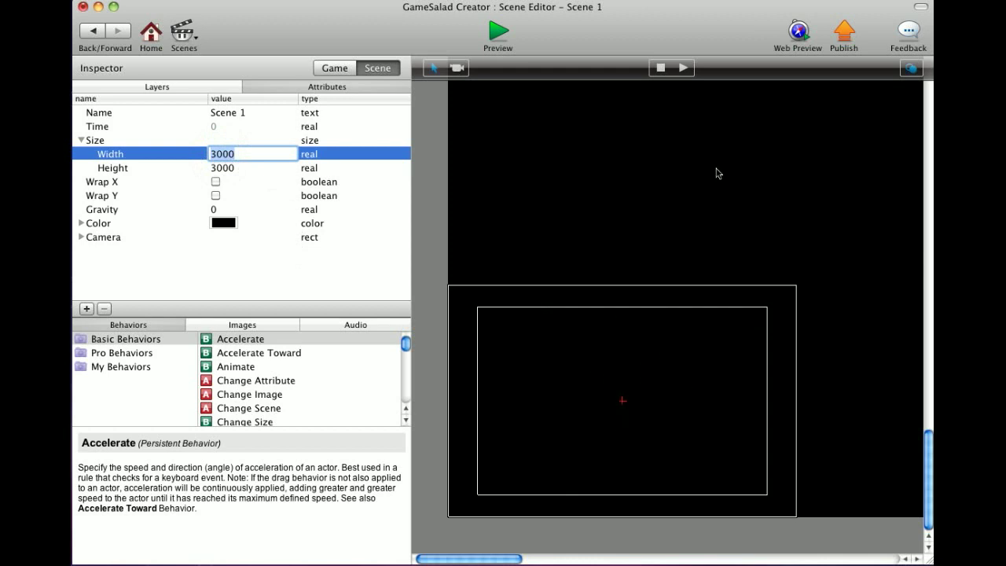
Enter width 480 and height 320 to restore the scene's original size.
{"action": "type", "text": "480"}
{"action": "left_click", "coordinate": [229, 170]}
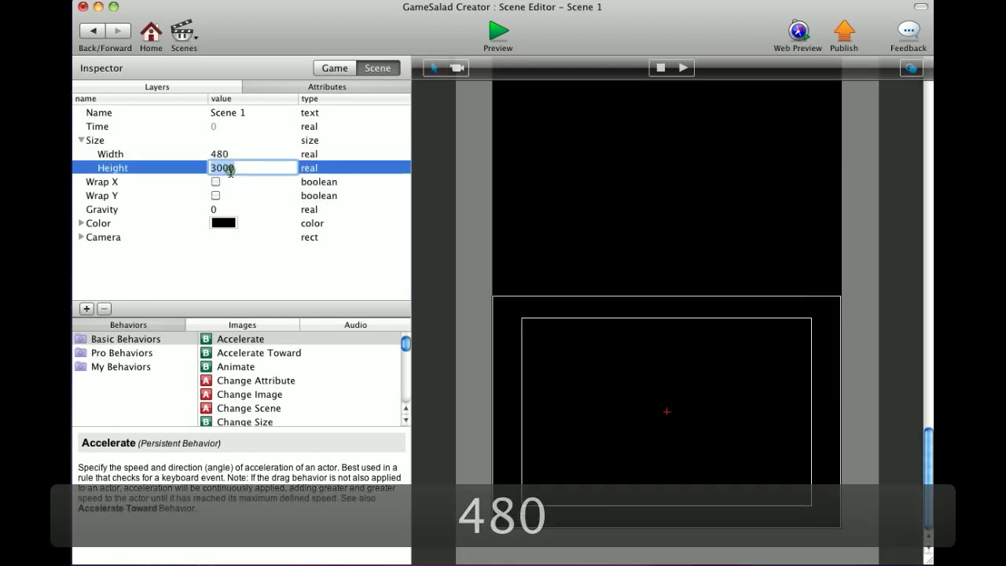
{"action": "type", "text": "320"}
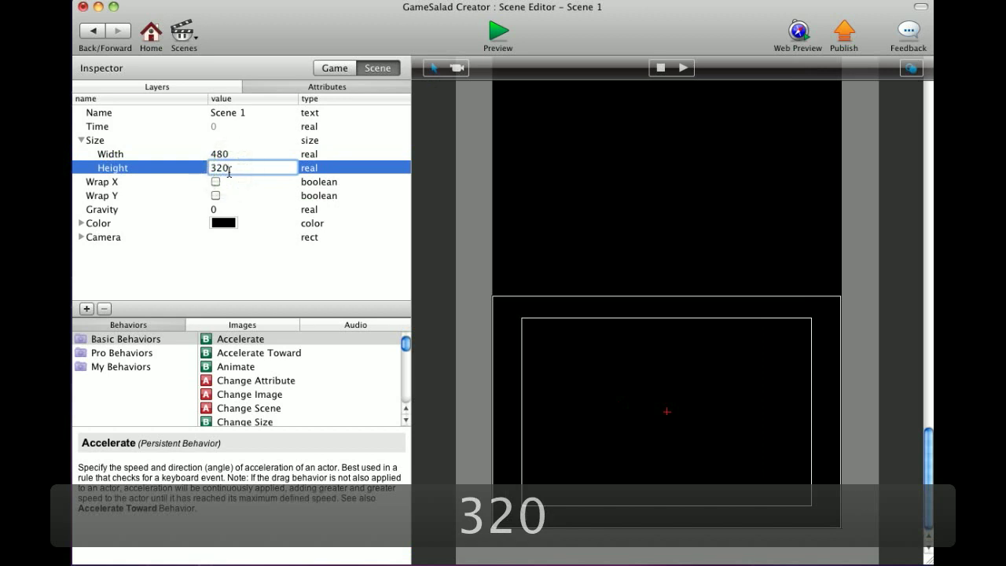
{"action": "left_click", "coordinate": [228, 155]}
{"action": "left_click", "coordinate": [226, 159]}
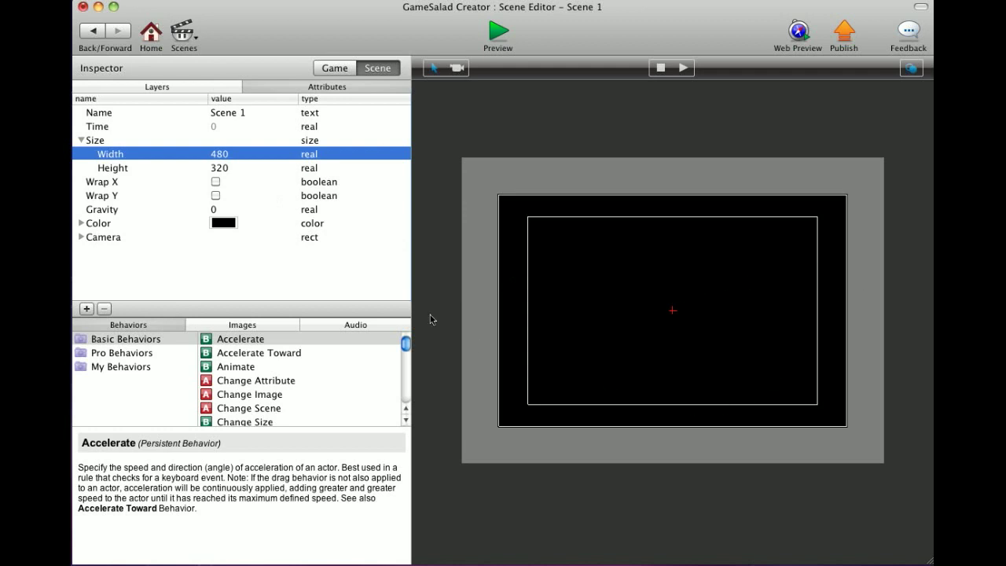
{"action": "left_click", "coordinate": [214, 184]}
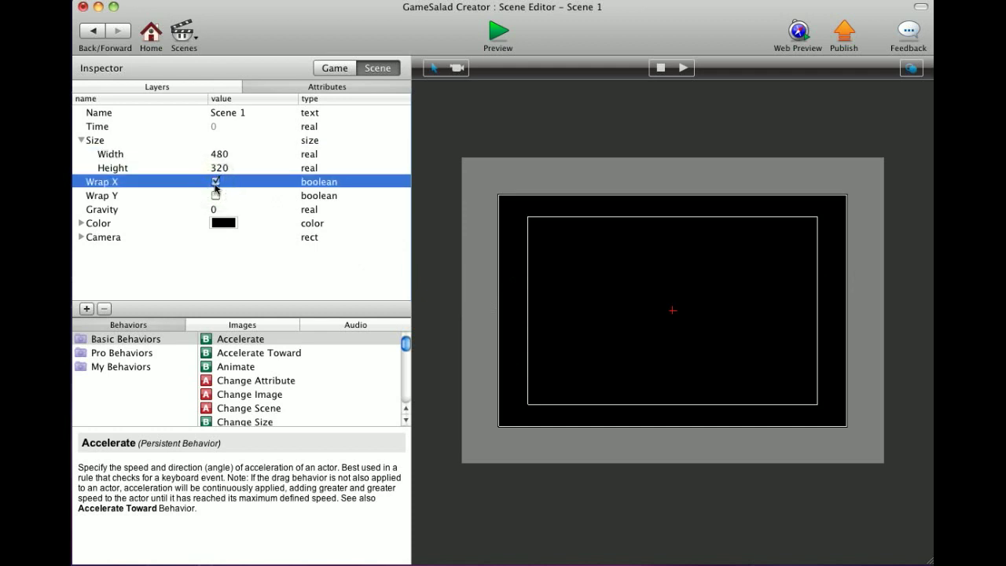
{"action": "left_click", "coordinate": [216, 183]}
{"action": "left_click", "coordinate": [216, 196]}
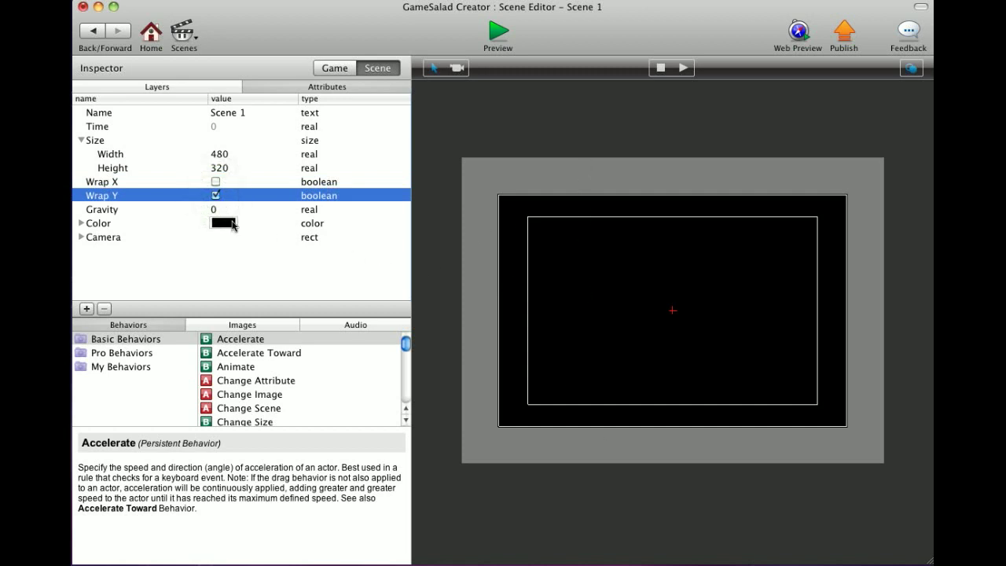
{"action": "left_click", "coordinate": [215, 196]}
{"action": "left_click", "coordinate": [105, 211]}
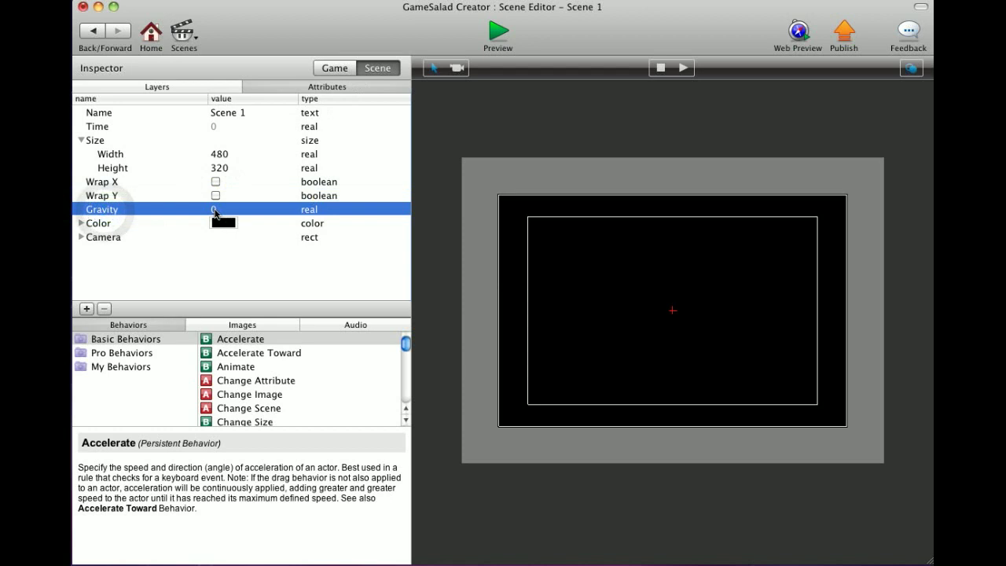
{"action": "left_click", "coordinate": [316, 69]}
{"action": "left_click", "coordinate": [85, 308]}
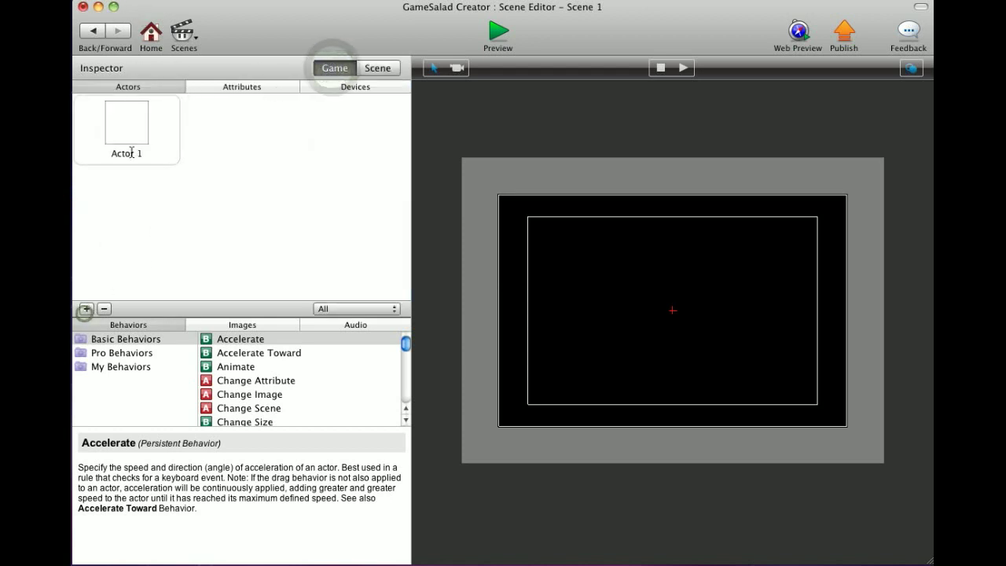
{"action": "left_click_drag", "start_coordinate": [130, 143], "coordinate": [669, 312]}
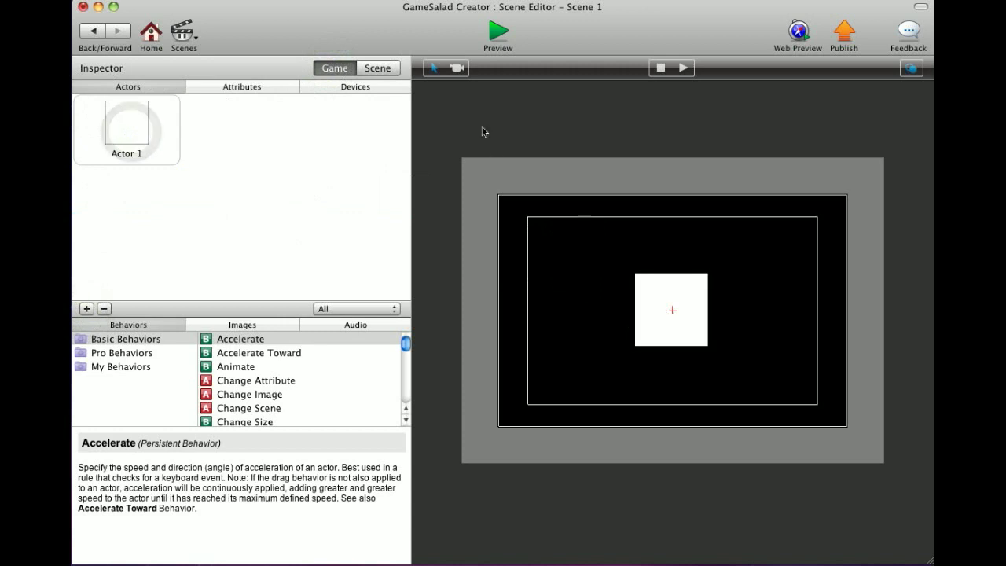
{"action": "left_click", "coordinate": [373, 68]}
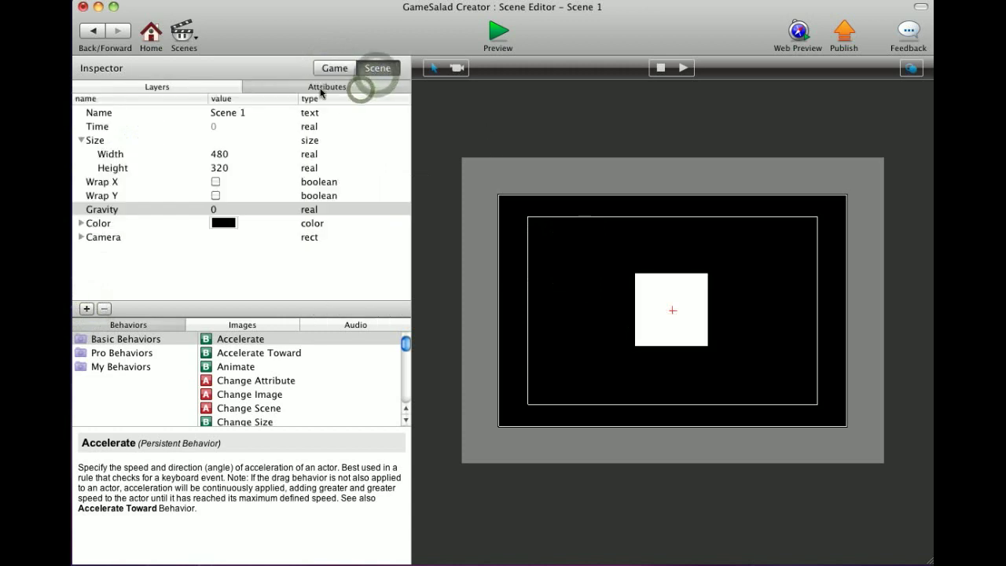
{"action": "left_click", "coordinate": [498, 33]}
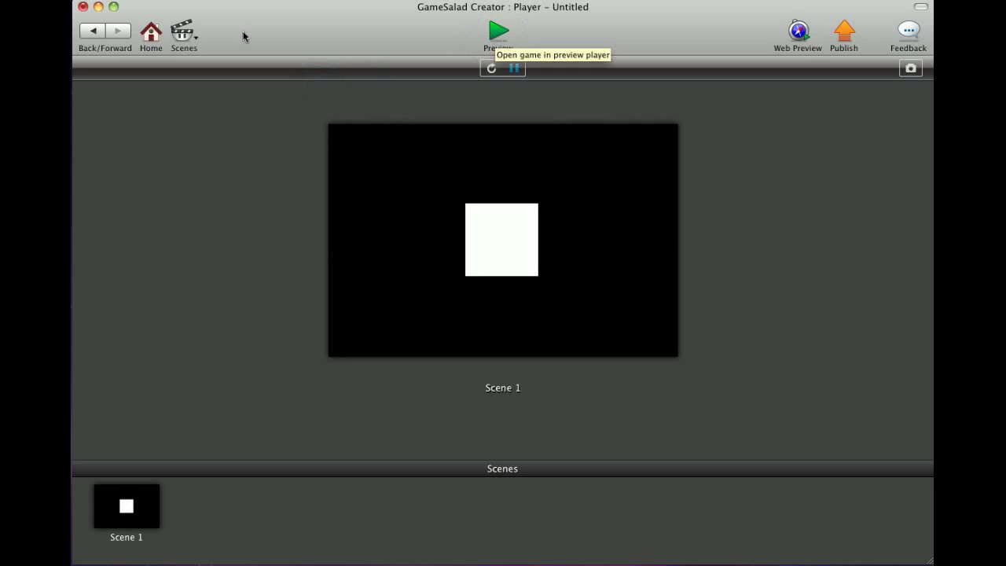
{"action": "left_click", "coordinate": [93, 31]}
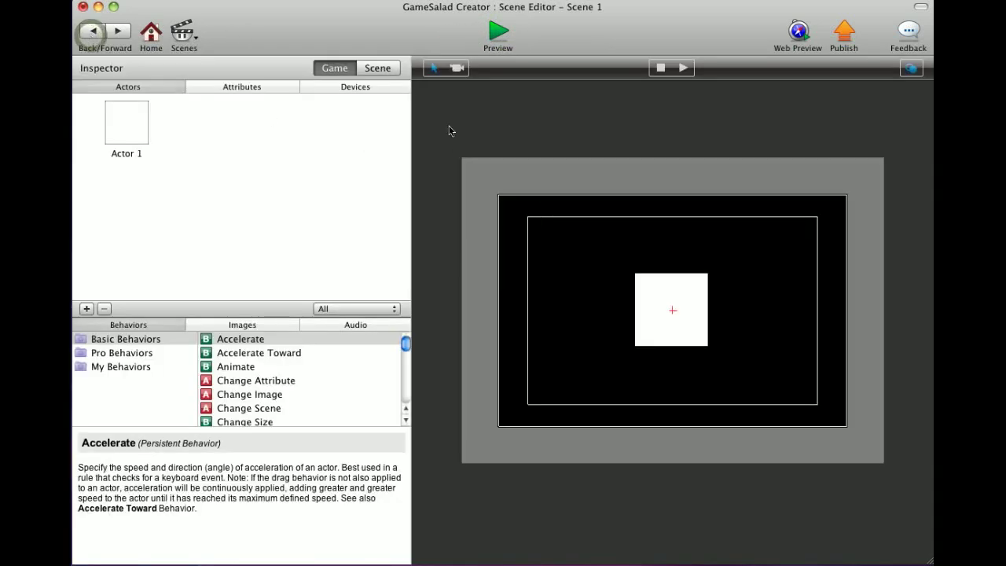
Set Scene 1's gravity to 300 in the scene attributes.
{"action": "left_click", "coordinate": [381, 71]}
{"action": "left_click", "coordinate": [354, 89]}
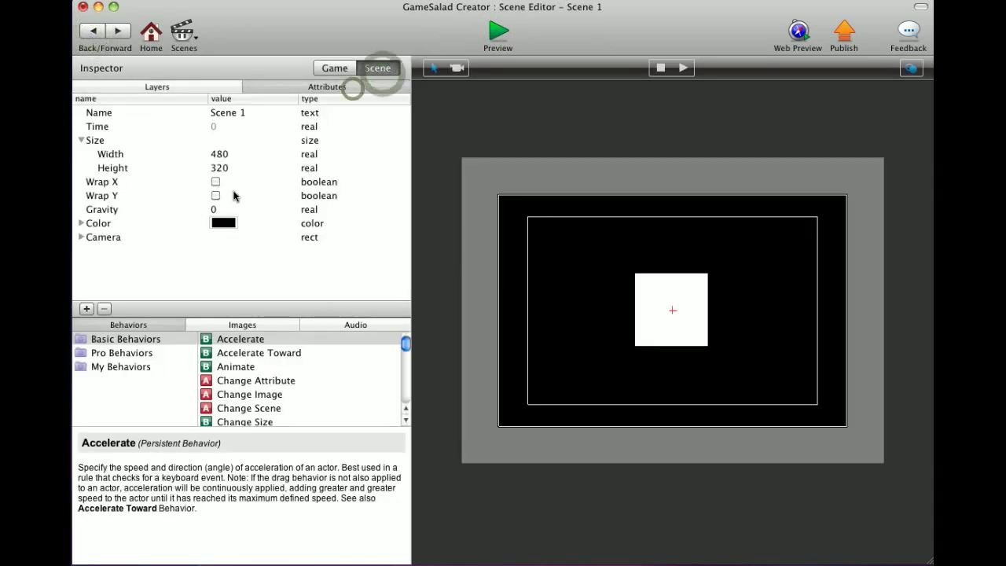
{"action": "left_click", "coordinate": [217, 209]}
{"action": "type", "text": "3"}
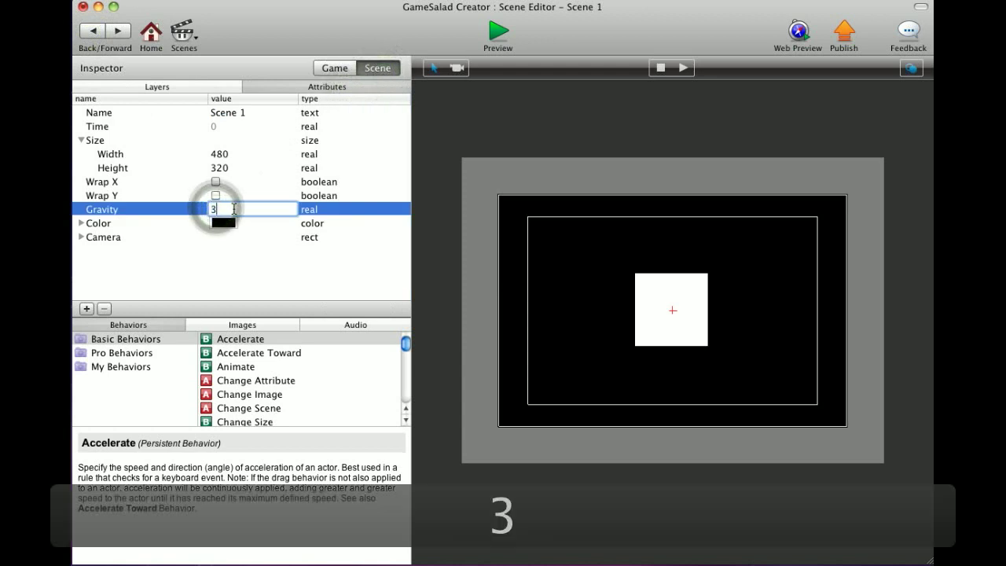
{"action": "type", "text": "00"}
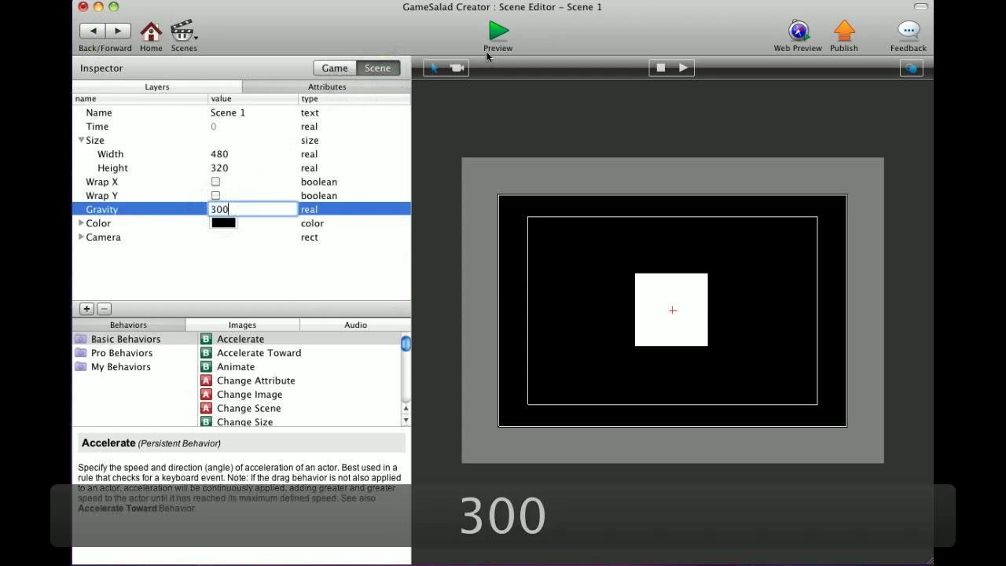
Preview the scene to watch the square fall, then return to editing.
{"action": "left_click", "coordinate": [495, 41]}
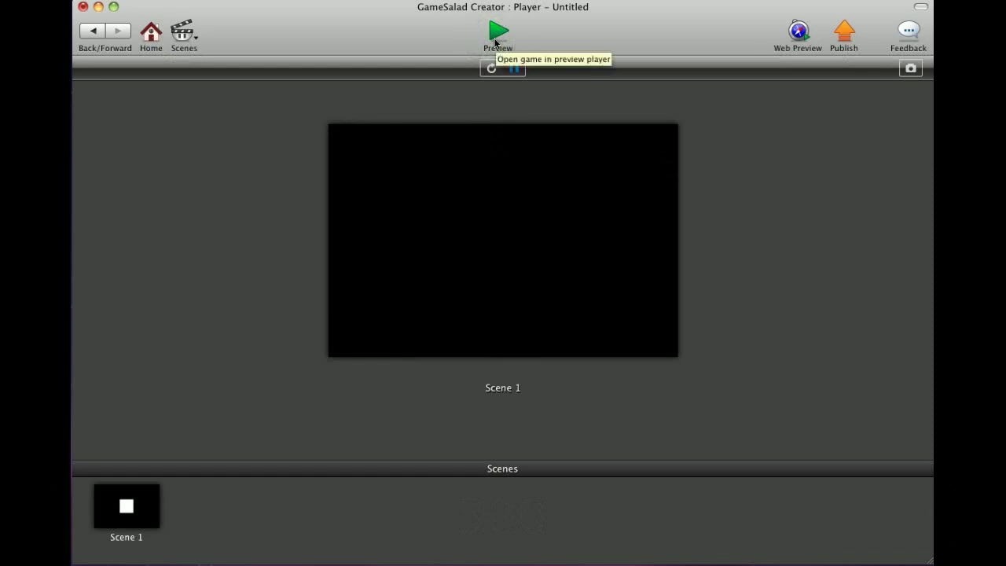
{"action": "left_click", "coordinate": [90, 32]}
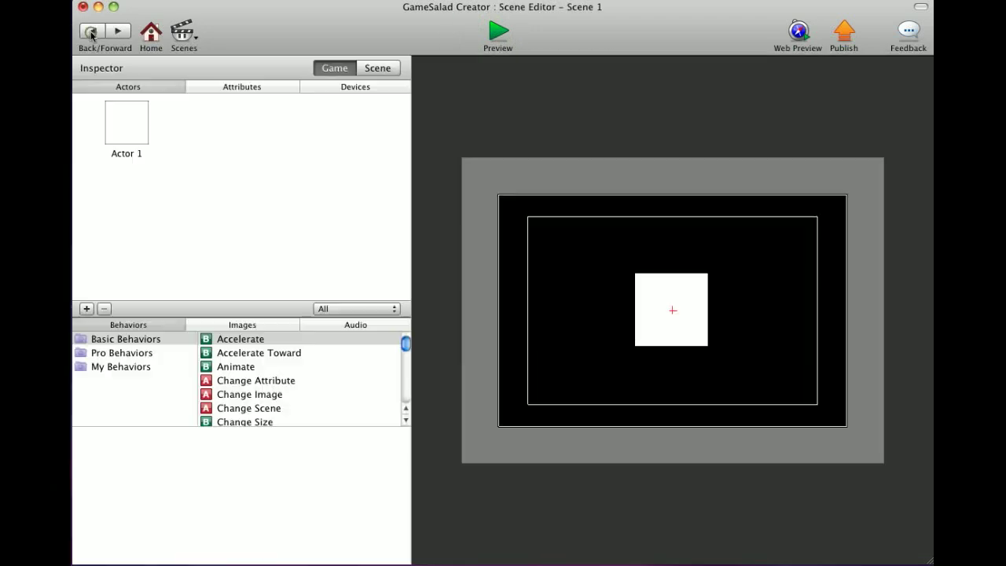
{"action": "left_click", "coordinate": [366, 70]}
{"action": "left_click", "coordinate": [350, 89]}
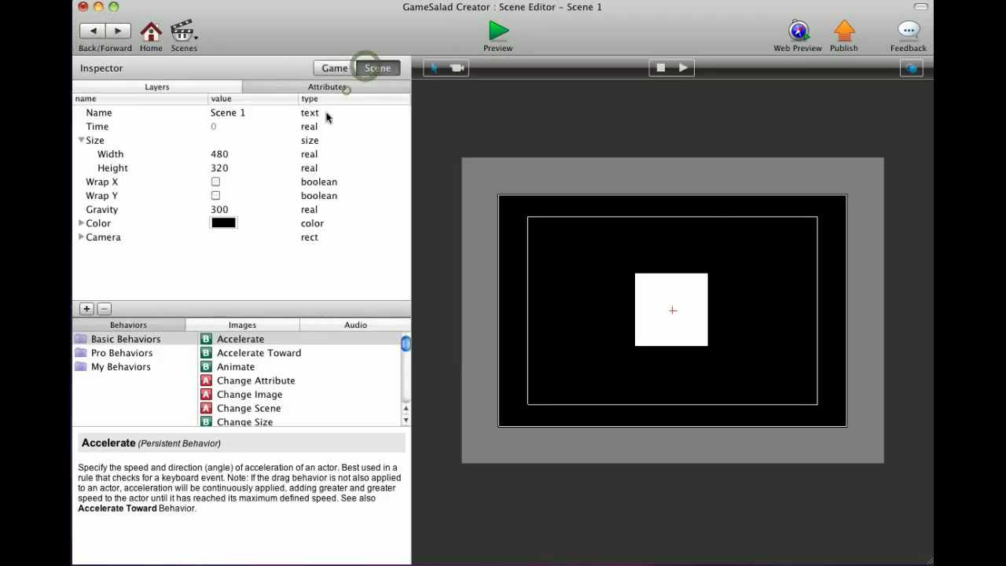
Change gravity to -300 and preview the square rising out the top.
{"action": "double_click", "coordinate": [232, 209]}
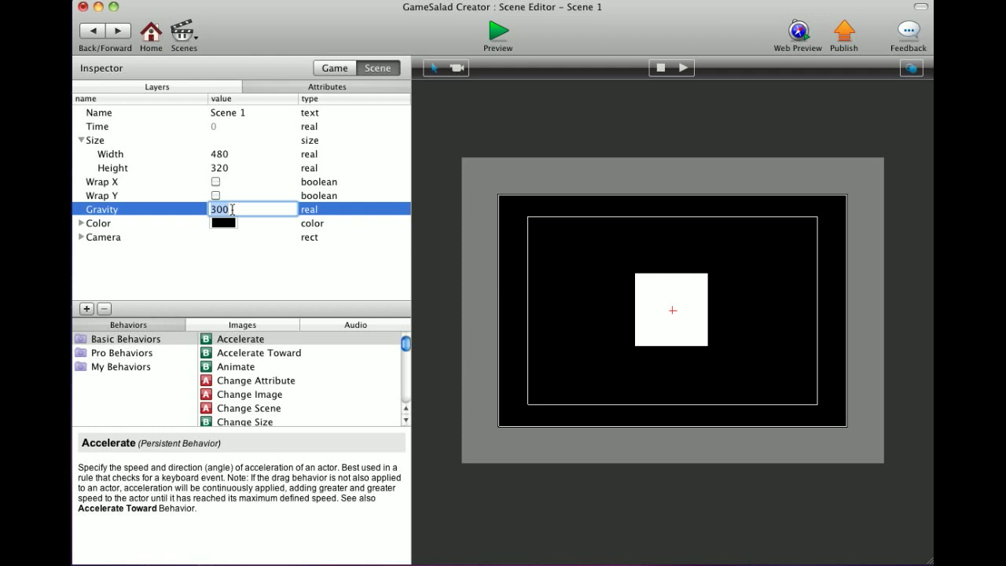
{"action": "type", "text": "-"}
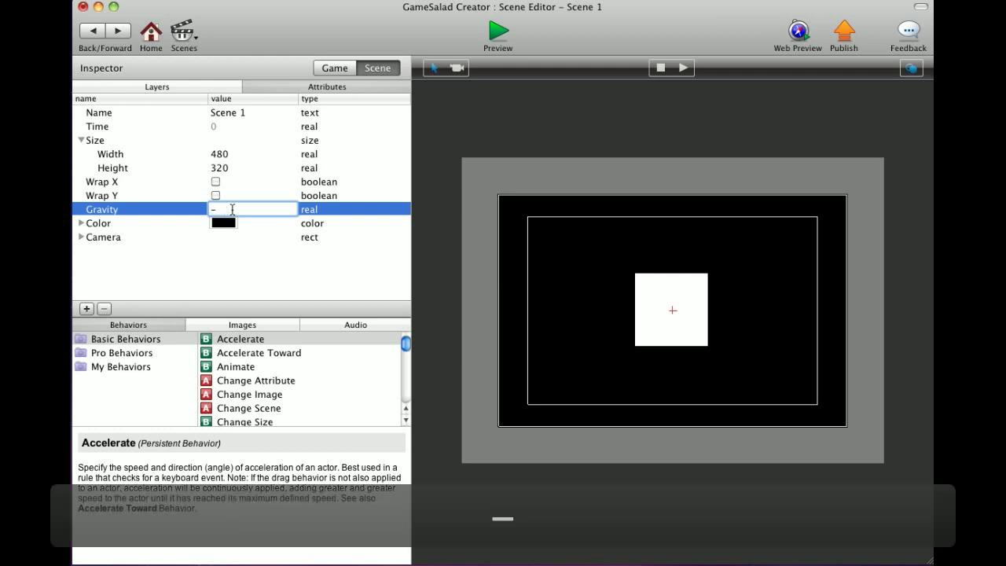
{"action": "type", "text": "300"}
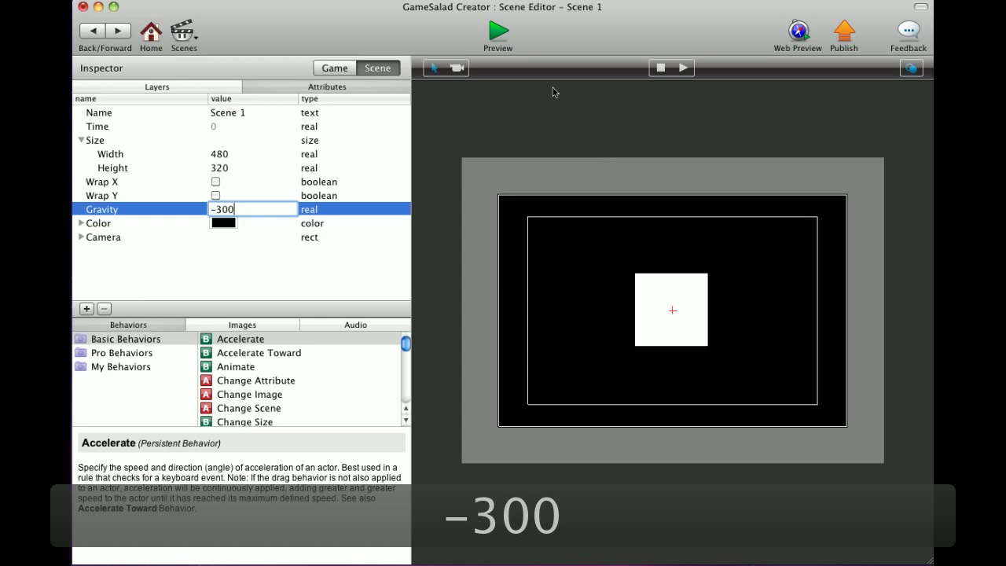
{"action": "left_click", "coordinate": [498, 36]}
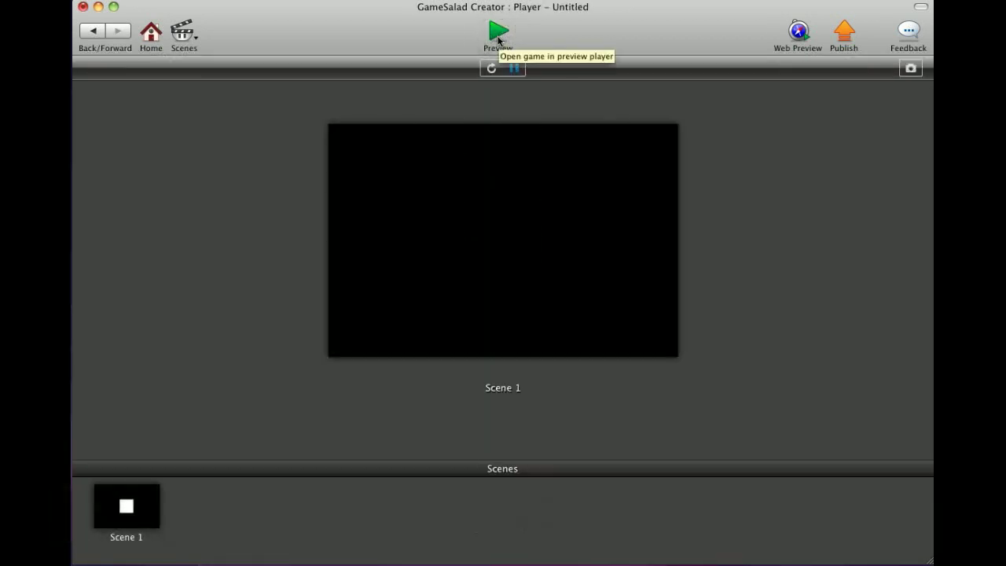
{"action": "left_click", "coordinate": [94, 30]}
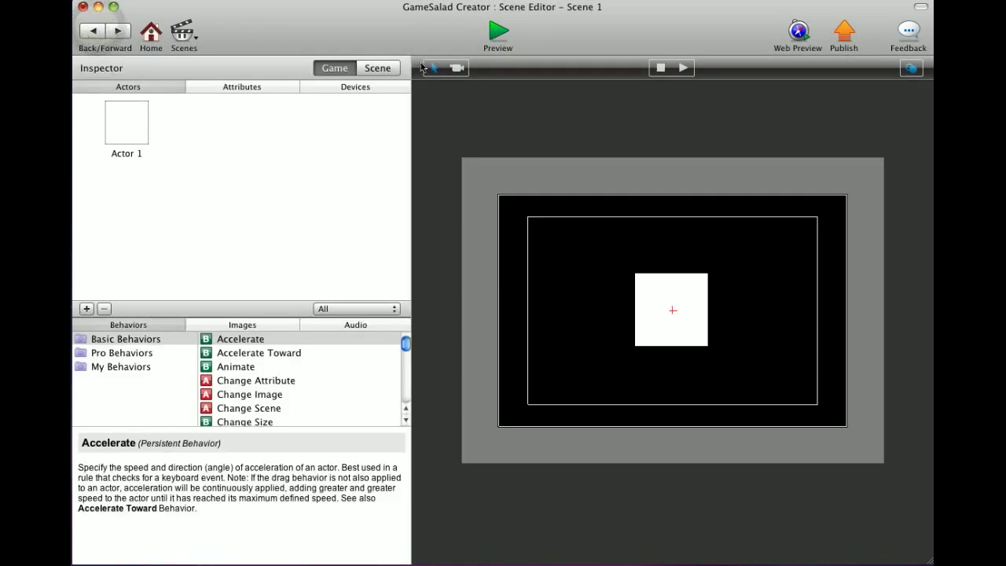
Enable Wrap Y and preview the rising square wrapping back around.
{"action": "left_click", "coordinate": [377, 68]}
{"action": "left_click", "coordinate": [304, 93]}
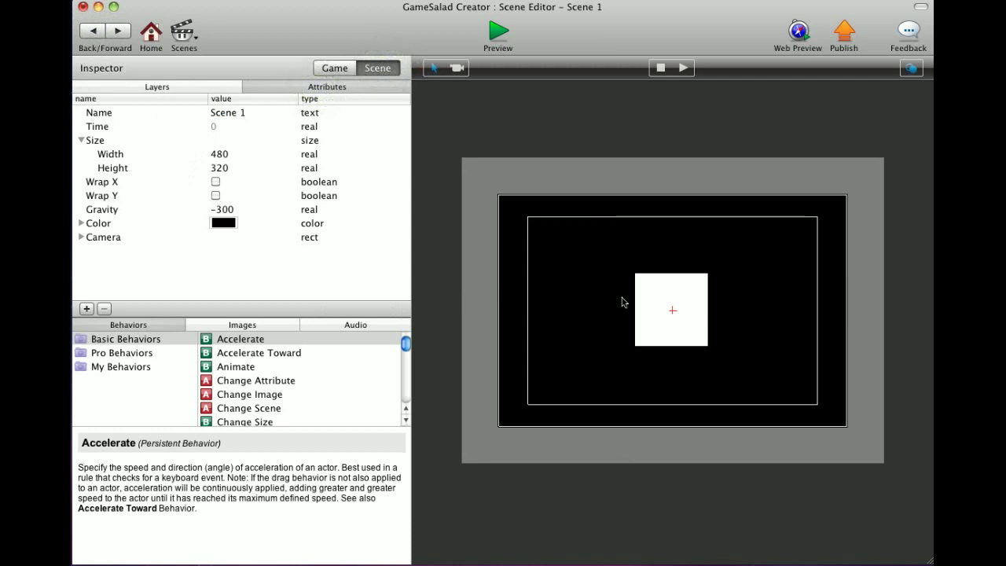
{"action": "left_click", "coordinate": [216, 196]}
{"action": "left_click", "coordinate": [497, 35]}
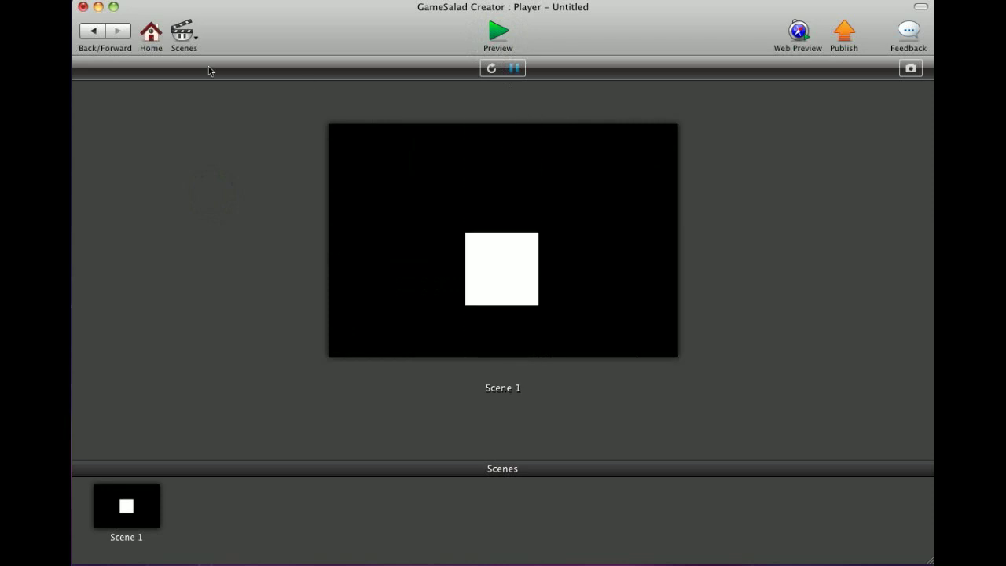
{"action": "left_click", "coordinate": [88, 31]}
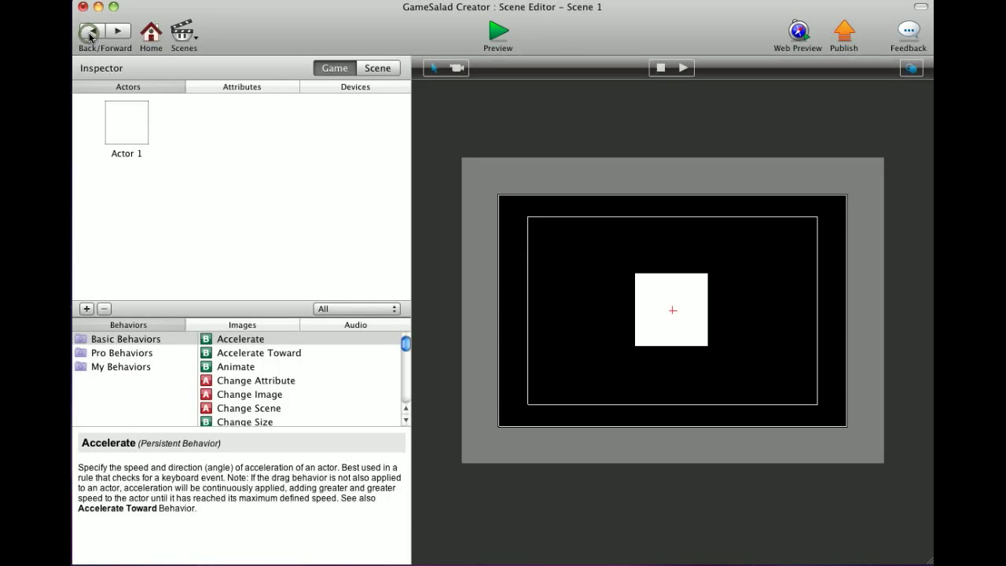
{"action": "left_click", "coordinate": [381, 68]}
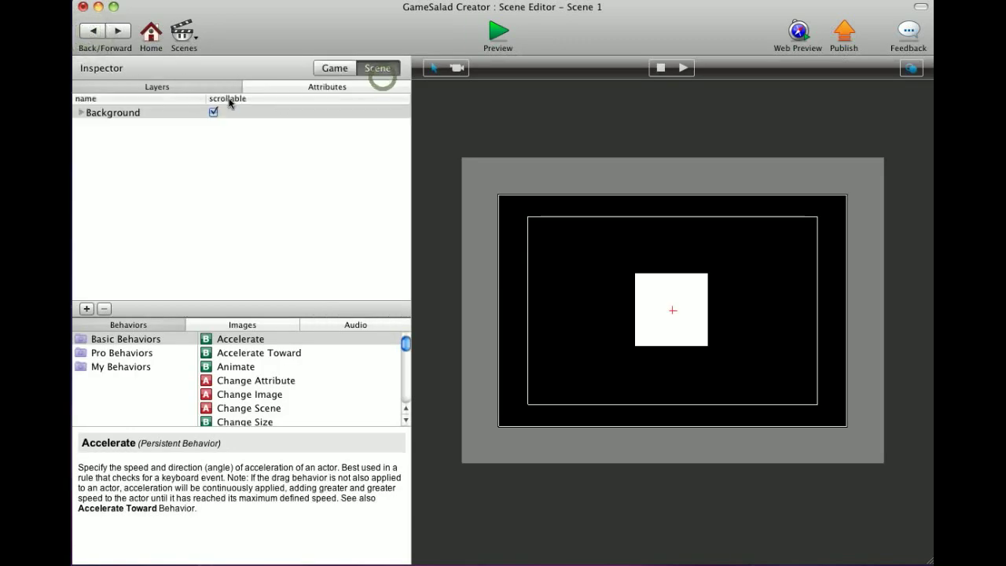
Set gravity back to 0 and expand the Color attribute's RGBA values.
{"action": "left_click", "coordinate": [307, 85]}
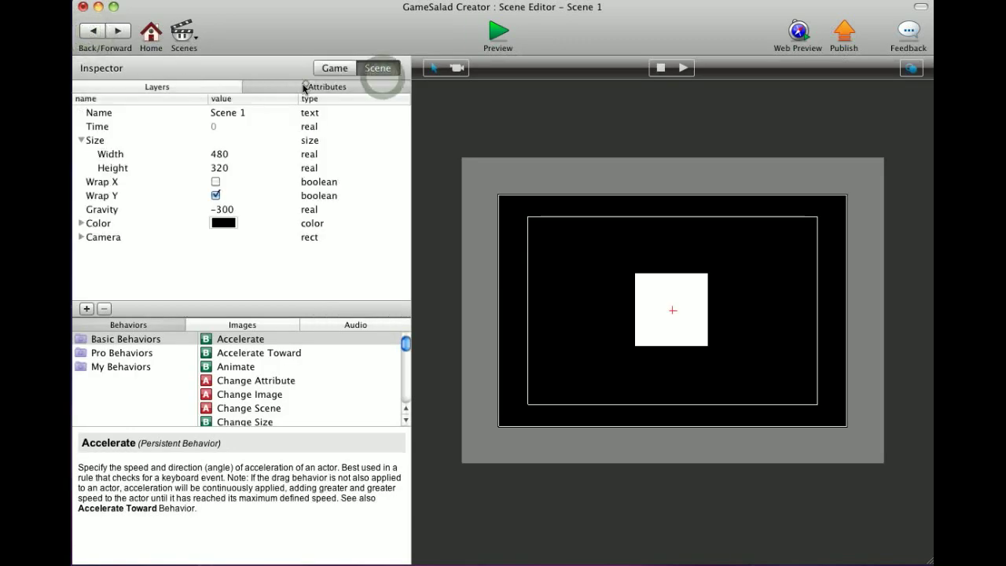
{"action": "double_click", "coordinate": [214, 209]}
{"action": "type", "text": "0"}
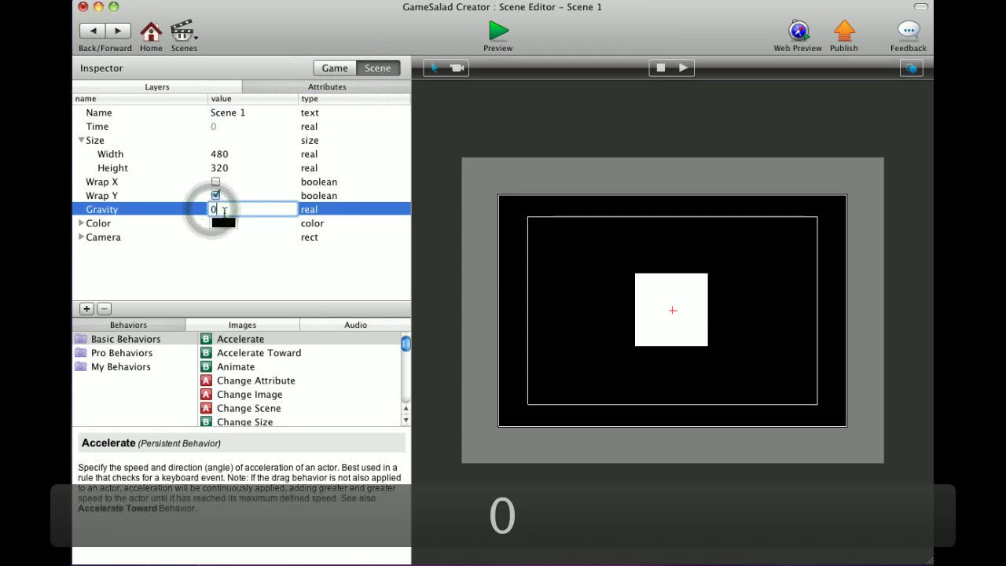
{"action": "left_click", "coordinate": [255, 247]}
{"action": "left_click", "coordinate": [80, 224]}
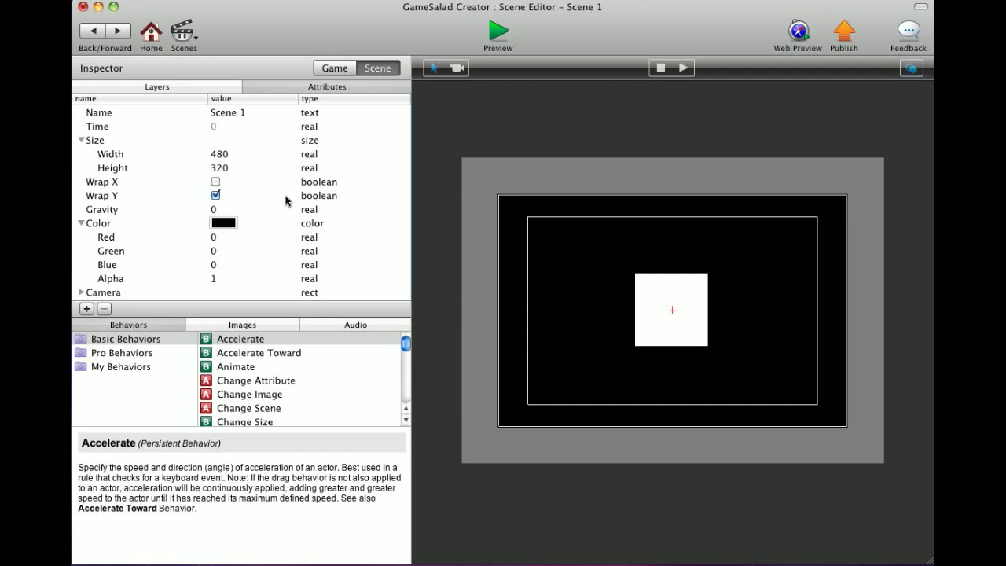
Pick a bright green background, roughly RGB 0.41, 0.99, 0.24, in the Colors panel.
{"action": "left_click", "coordinate": [222, 226]}
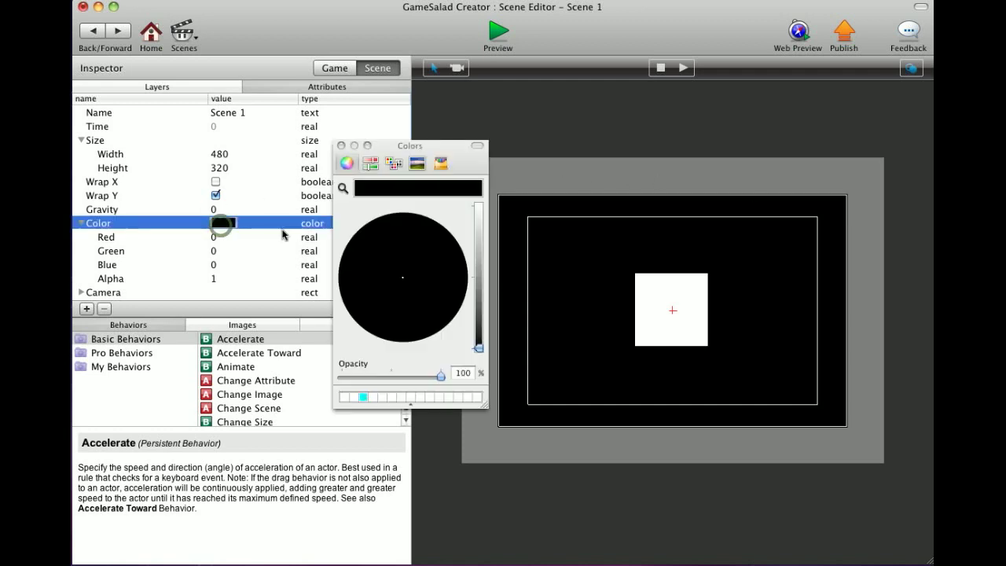
{"action": "left_click_drag", "start_coordinate": [479, 348], "coordinate": [479, 206]}
{"action": "mouse_move", "coordinate": [401, 277]}
{"action": "left_mouse_down"}
{"action": "mouse_move", "coordinate": [369, 241]}
{"action": "mouse_move", "coordinate": [441, 281]}
{"action": "left_mouse_up"}
{"action": "left_click_drag", "start_coordinate": [426, 244], "coordinate": [388, 233]}
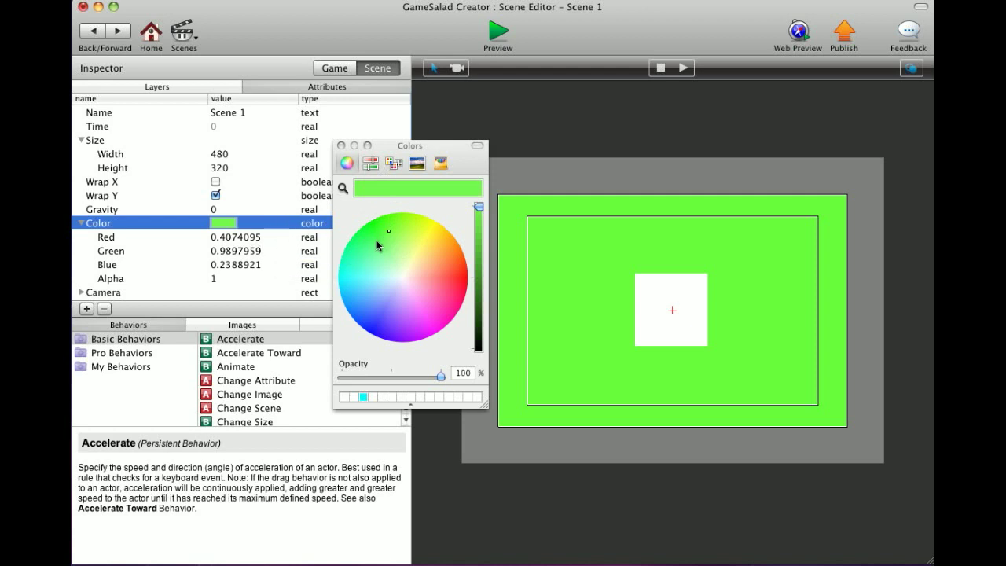
{"action": "left_click", "coordinate": [341, 146]}
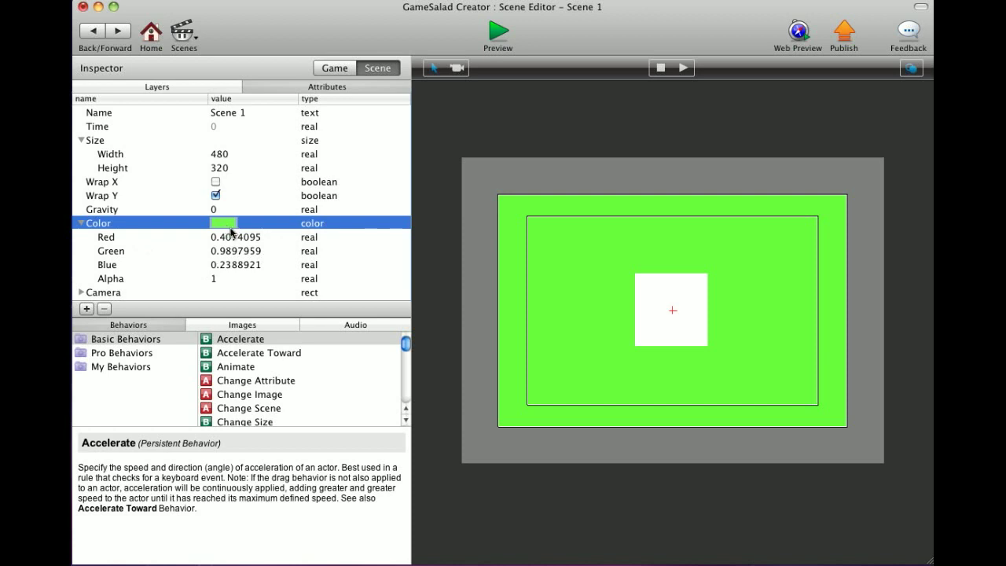
Drag the camera tracking area from 252×260 to 392×242 with the camera tool.
{"action": "left_click", "coordinate": [81, 292]}
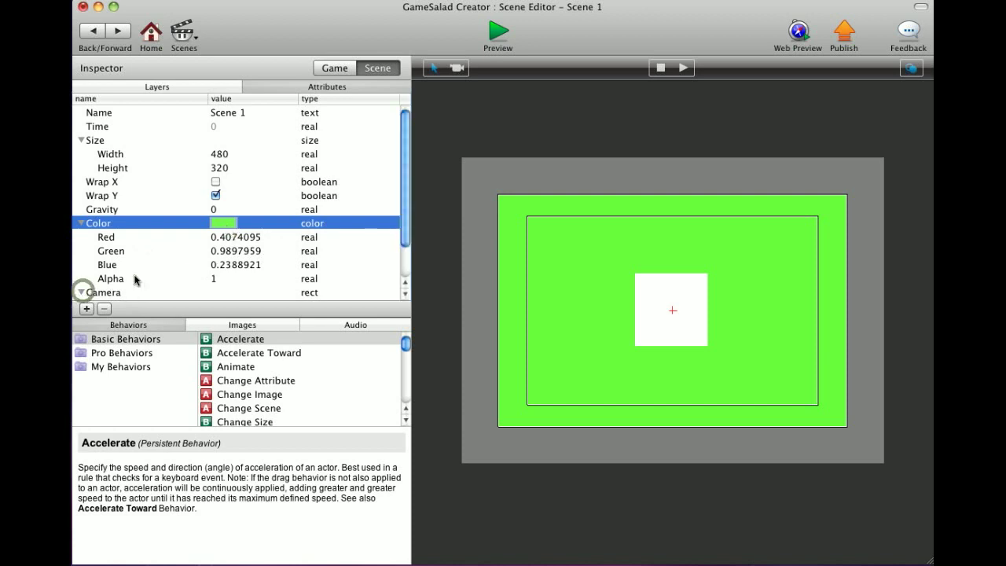
{"action": "scroll", "coordinate": [137, 281], "scroll_direction": "down", "scroll_amount": 2}
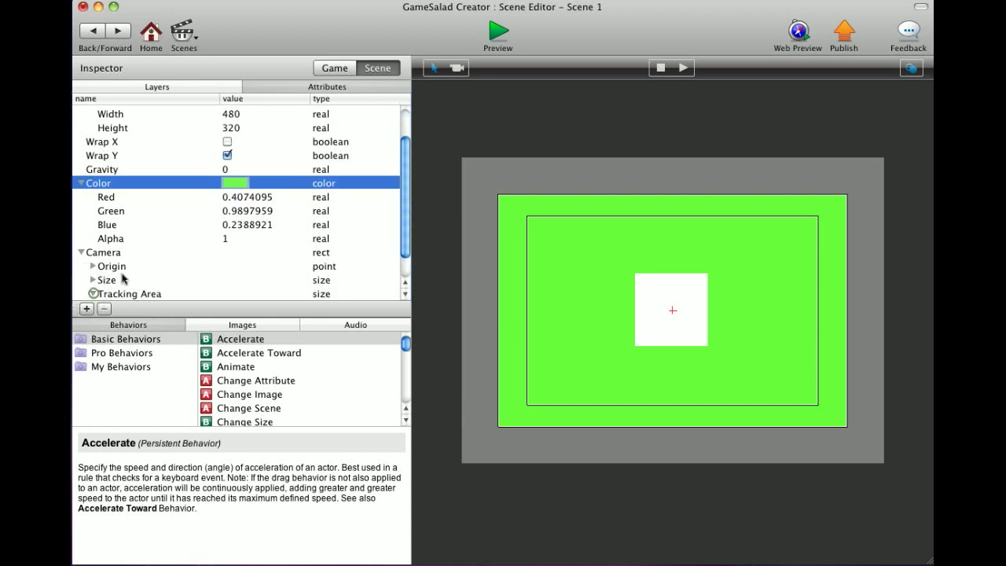
{"action": "left_click", "coordinate": [93, 294]}
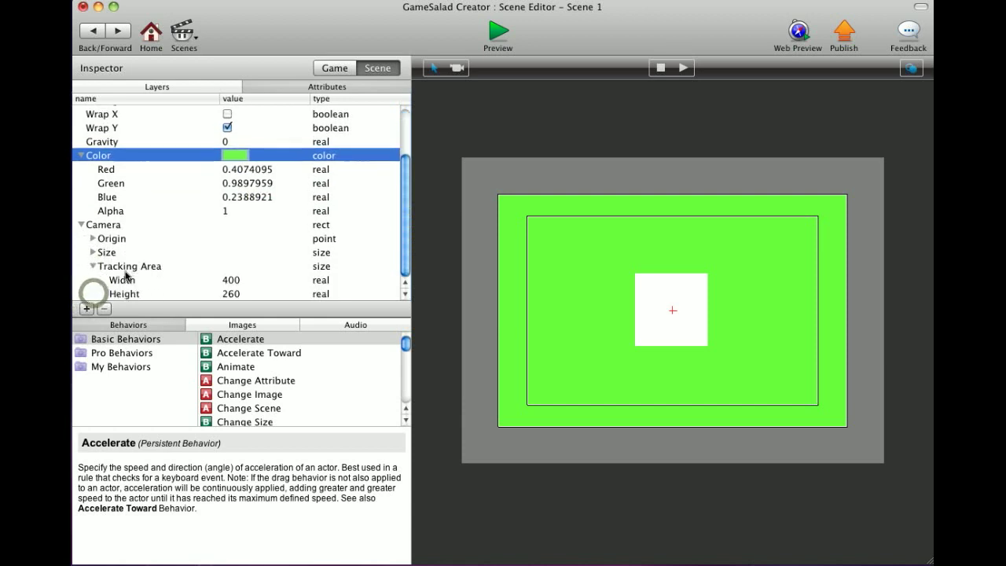
{"action": "left_click", "coordinate": [462, 68]}
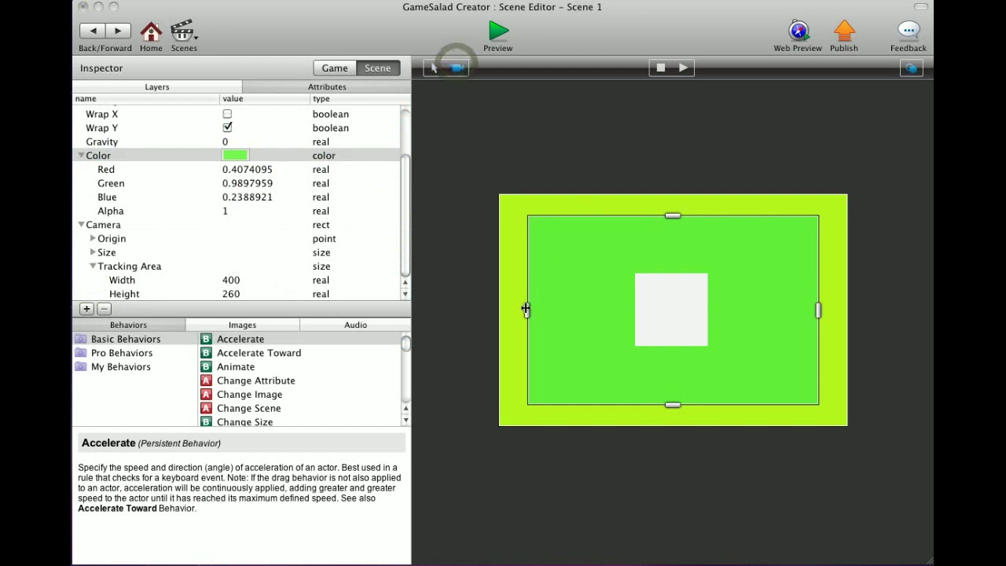
{"action": "mouse_move", "coordinate": [526, 309]}
{"action": "left_mouse_down"}
{"action": "mouse_move", "coordinate": [620, 314]}
{"action": "mouse_move", "coordinate": [581, 310]}
{"action": "left_mouse_up"}
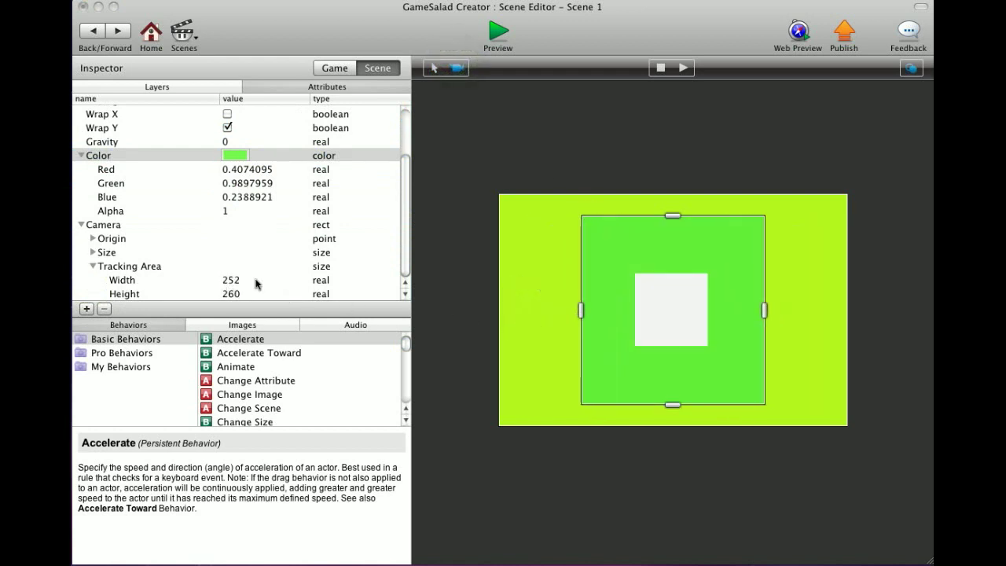
{"action": "left_click", "coordinate": [227, 283]}
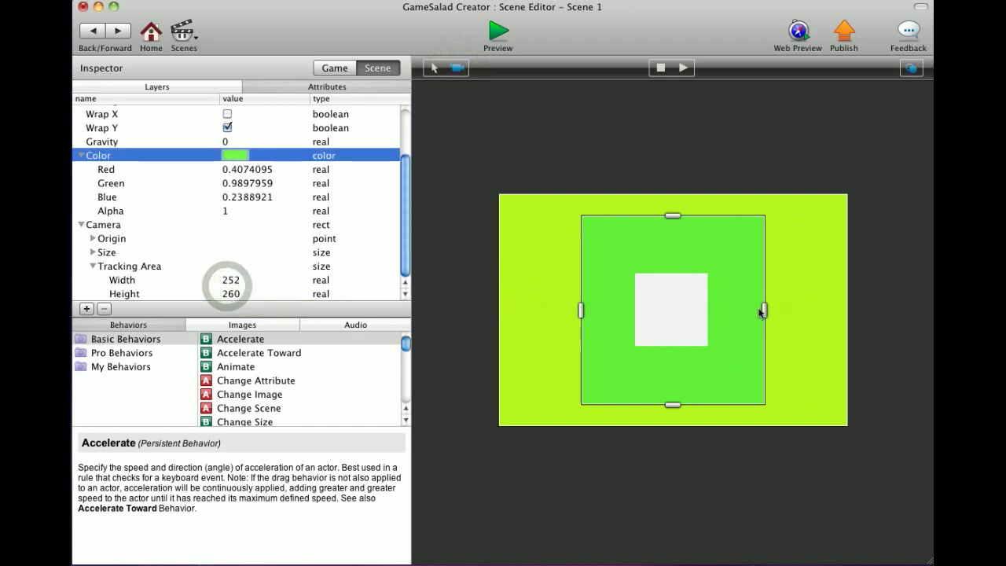
{"action": "left_click_drag", "start_coordinate": [765, 309], "coordinate": [816, 309]}
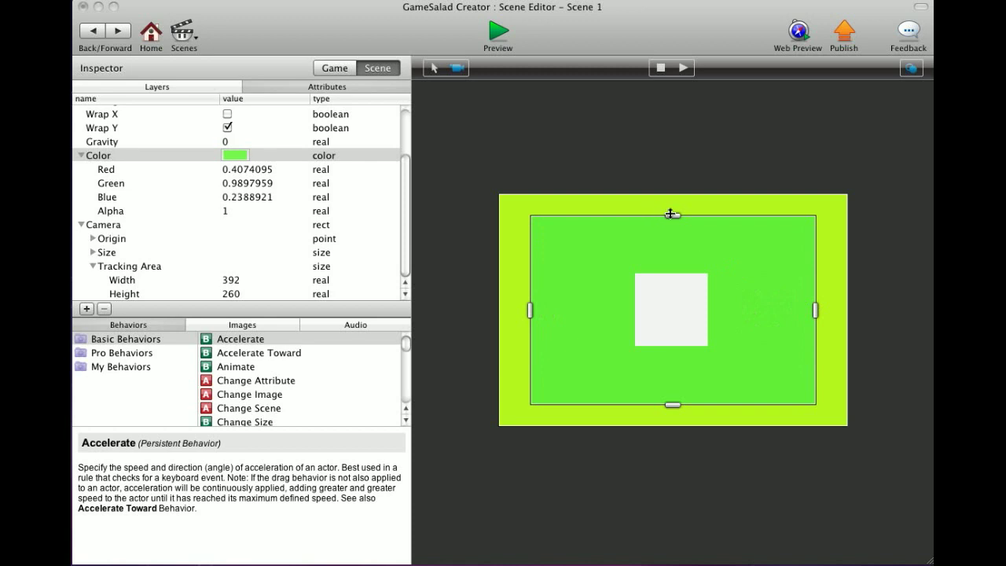
{"action": "mouse_move", "coordinate": [670, 213]}
{"action": "left_mouse_down"}
{"action": "mouse_move", "coordinate": [682, 233]}
{"action": "mouse_move", "coordinate": [672, 222]}
{"action": "left_mouse_up"}
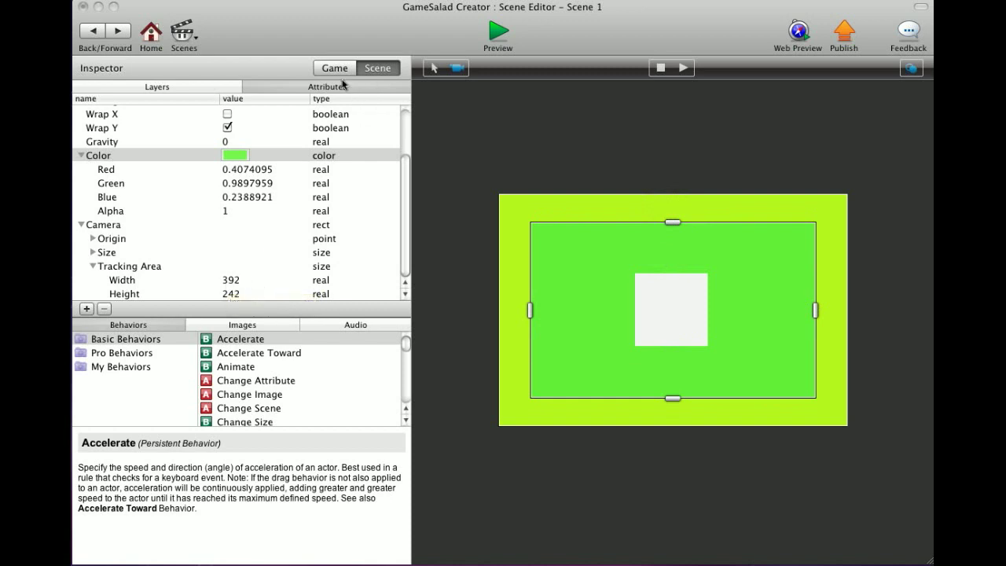
Turn off scrolling for the Background layer, which contains Actor 1, in Scene 1's layers.
{"action": "left_click", "coordinate": [215, 88]}
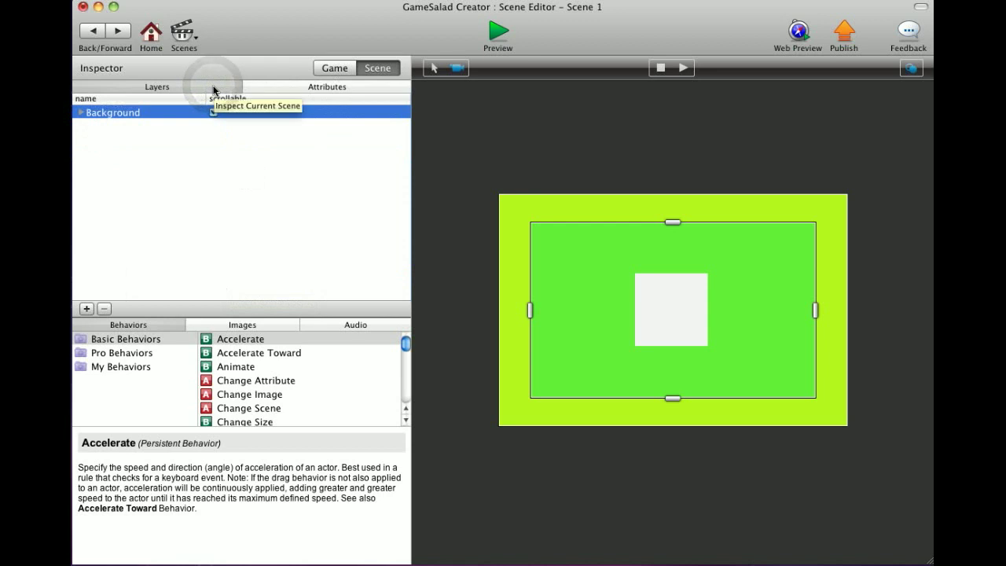
{"action": "left_click", "coordinate": [82, 113]}
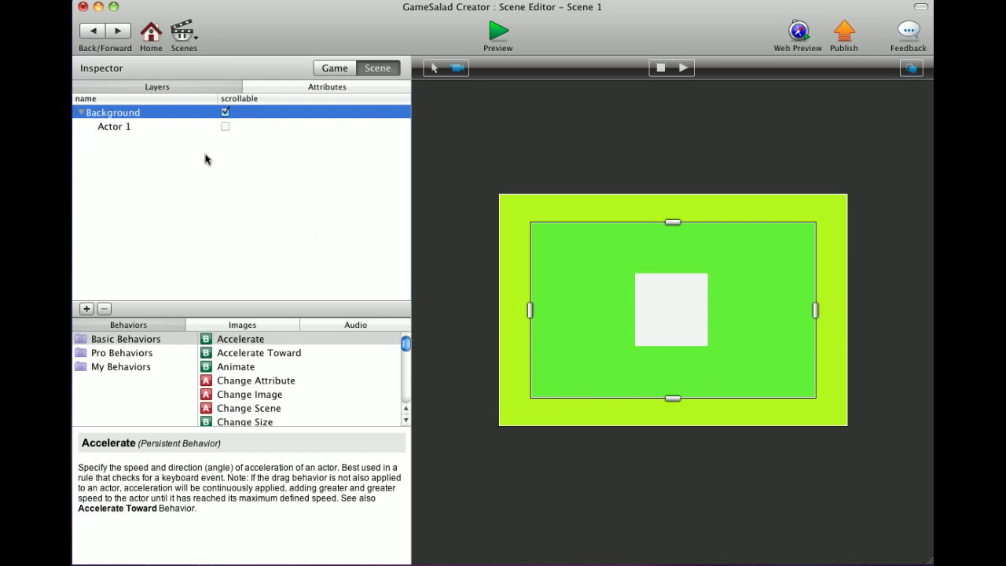
{"action": "left_click", "coordinate": [119, 130]}
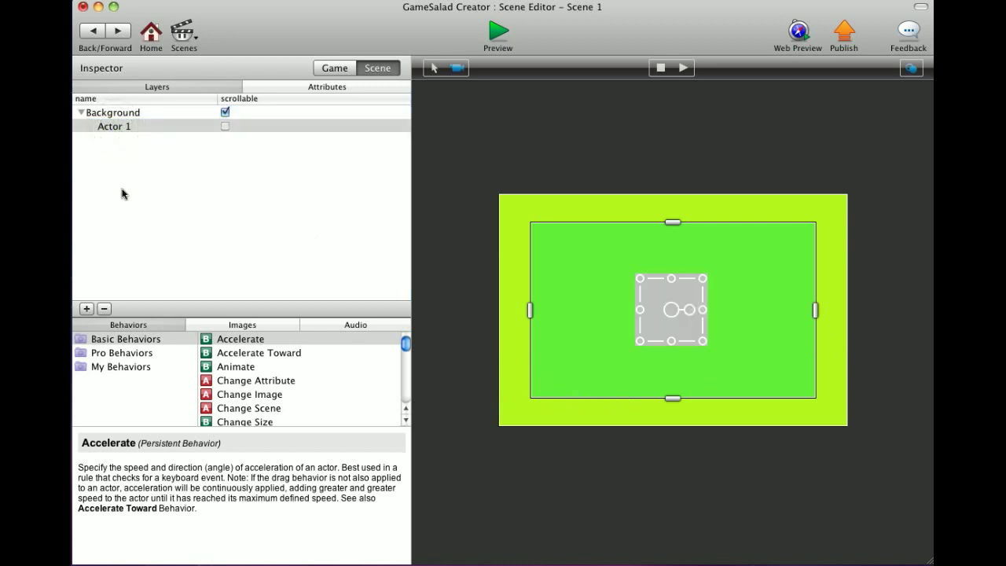
{"action": "left_click", "coordinate": [220, 114]}
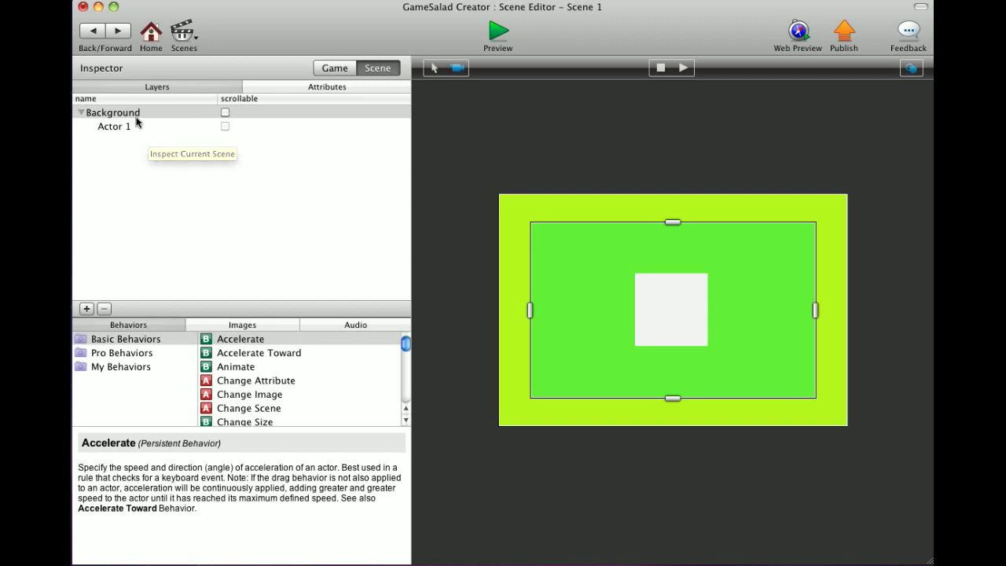
Add a scrollable Layer 1 and move Actor 1 into it.
{"action": "left_click", "coordinate": [87, 308]}
{"action": "left_click_drag", "start_coordinate": [108, 144], "coordinate": [83, 114]}
{"action": "left_click", "coordinate": [80, 113]}
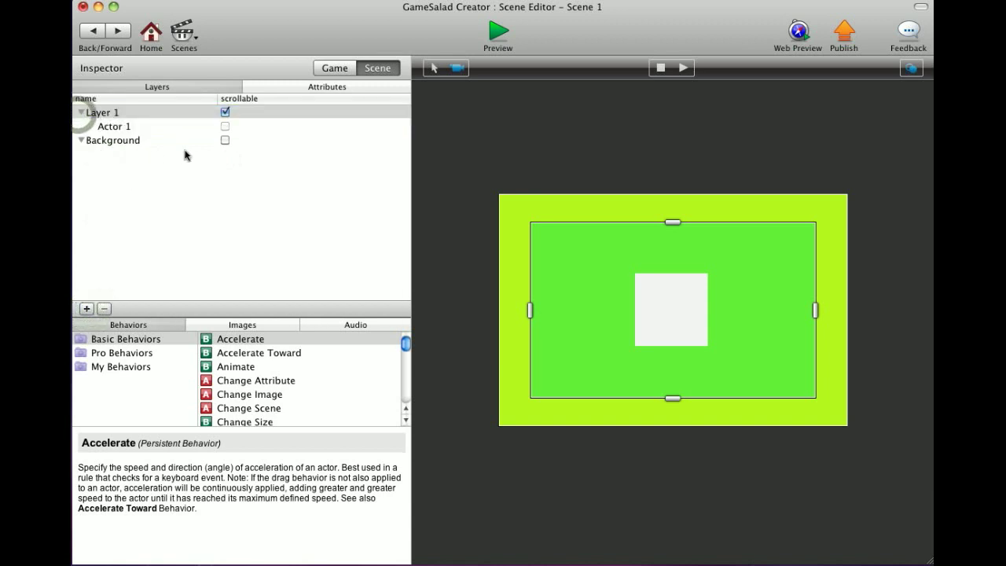
Bring Scene 1's attributes back into view, showing 480x320, Wrap Y and green background.
{"action": "left_click", "coordinate": [348, 71]}
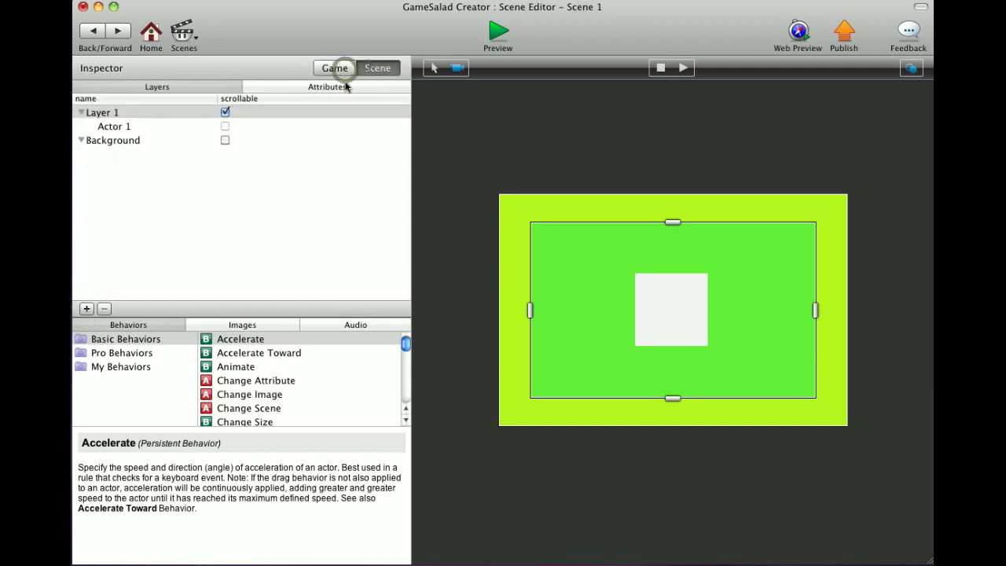
{"action": "left_click", "coordinate": [300, 89]}
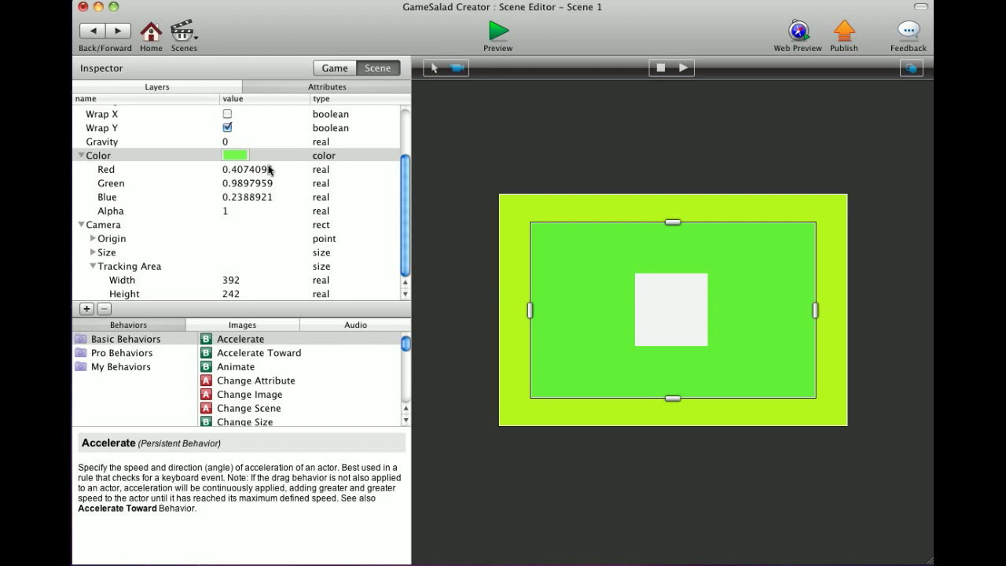
{"action": "scroll", "coordinate": [268, 170], "scroll_direction": "up", "scroll_amount": 4}
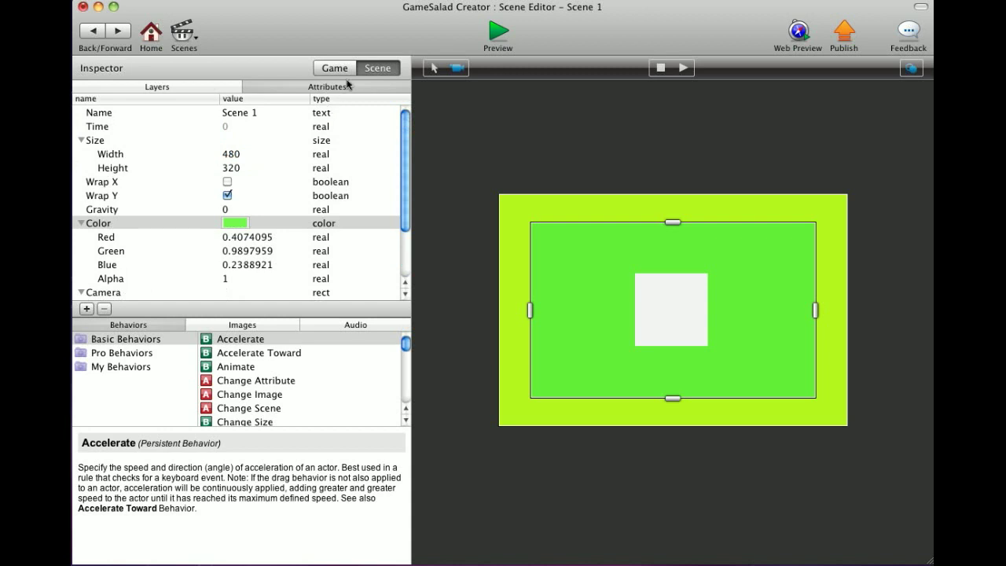
Add a blank Scene 2, review its default attributes, and return to the project overview.
{"action": "left_click", "coordinate": [150, 31]}
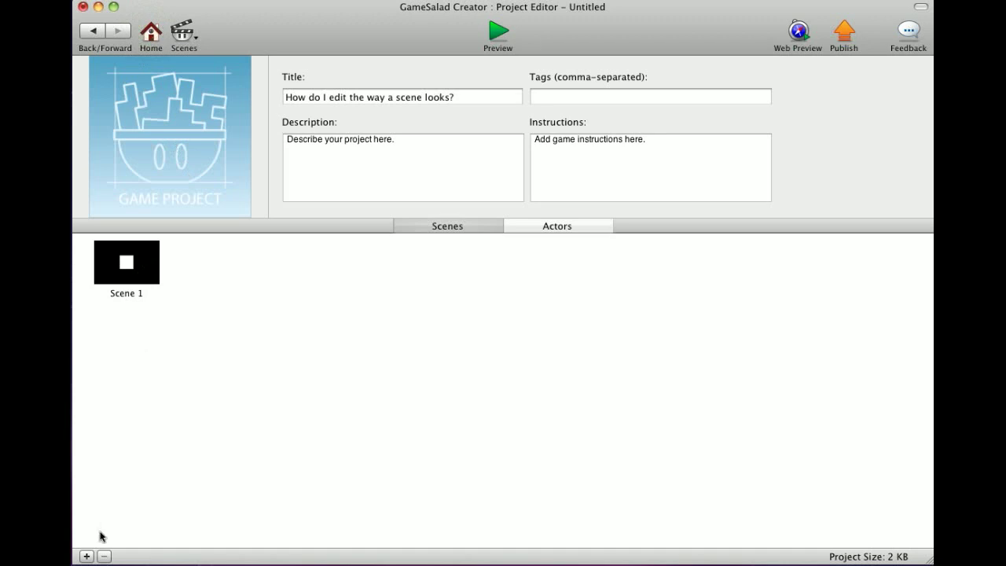
{"action": "left_click", "coordinate": [86, 555]}
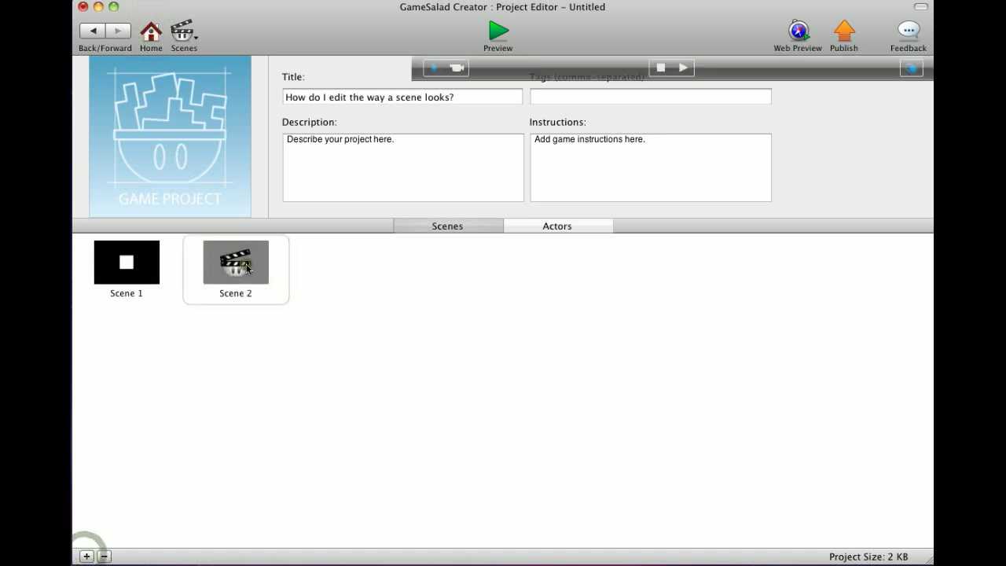
{"action": "double_click", "coordinate": [247, 264]}
{"action": "left_click", "coordinate": [375, 68]}
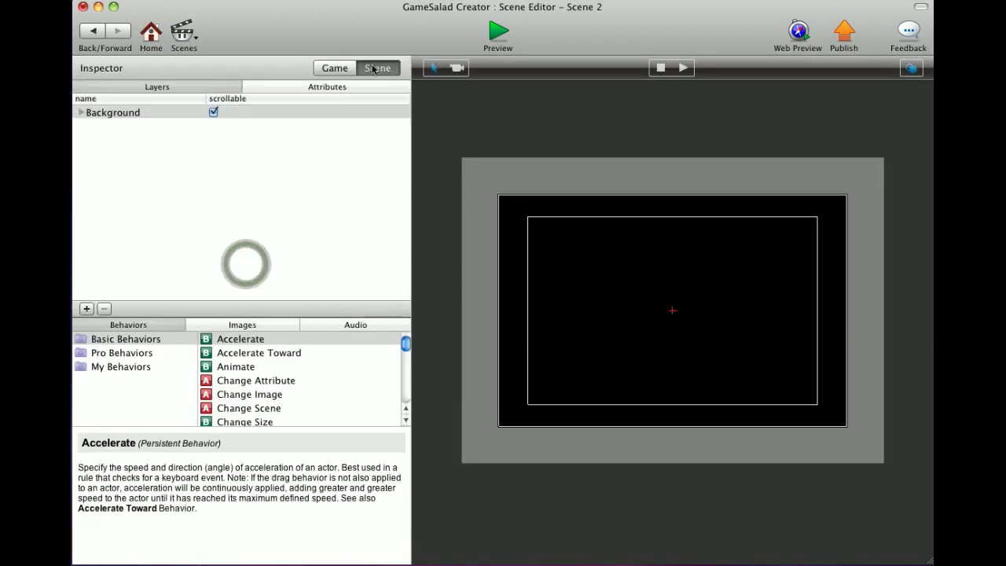
{"action": "left_click", "coordinate": [338, 91]}
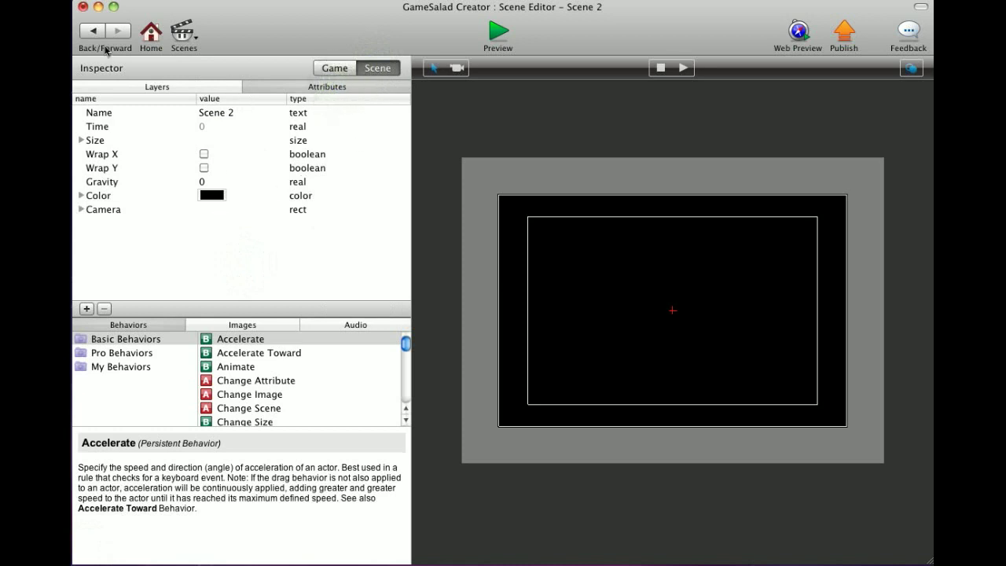
{"action": "left_click", "coordinate": [151, 33]}
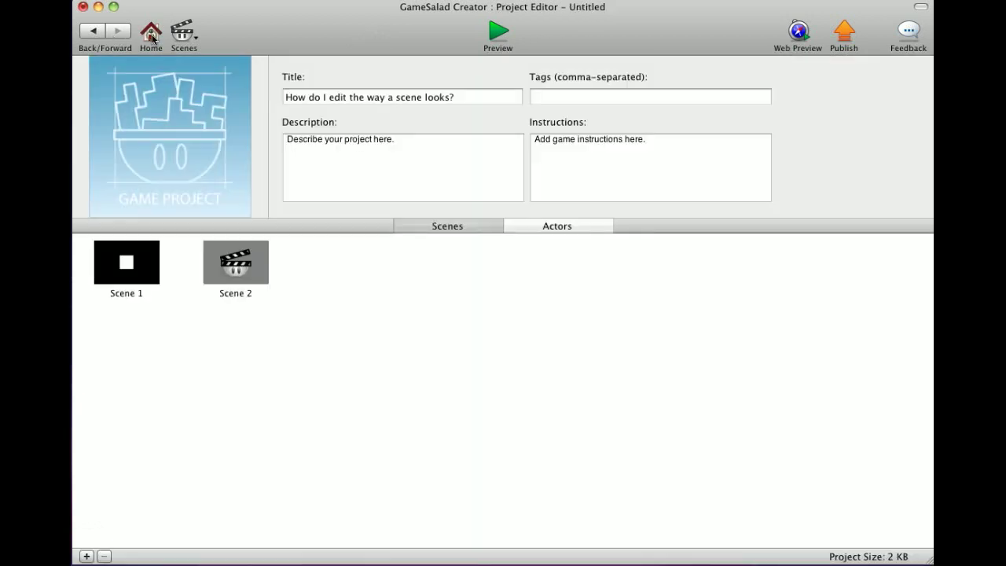
Delete Scene 2 and duplicate Scene 1 as 'Scene 1 copy'.
{"action": "left_click", "coordinate": [185, 266]}
{"action": "left_click", "coordinate": [104, 556]}
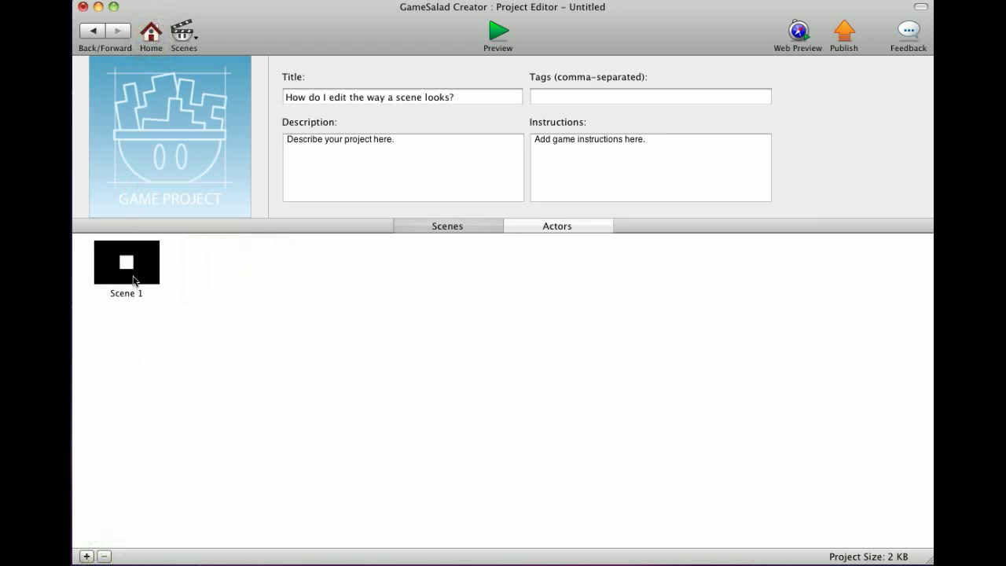
{"action": "left_click_drag", "start_coordinate": [133, 280], "coordinate": [242, 271], "text": "alt"}
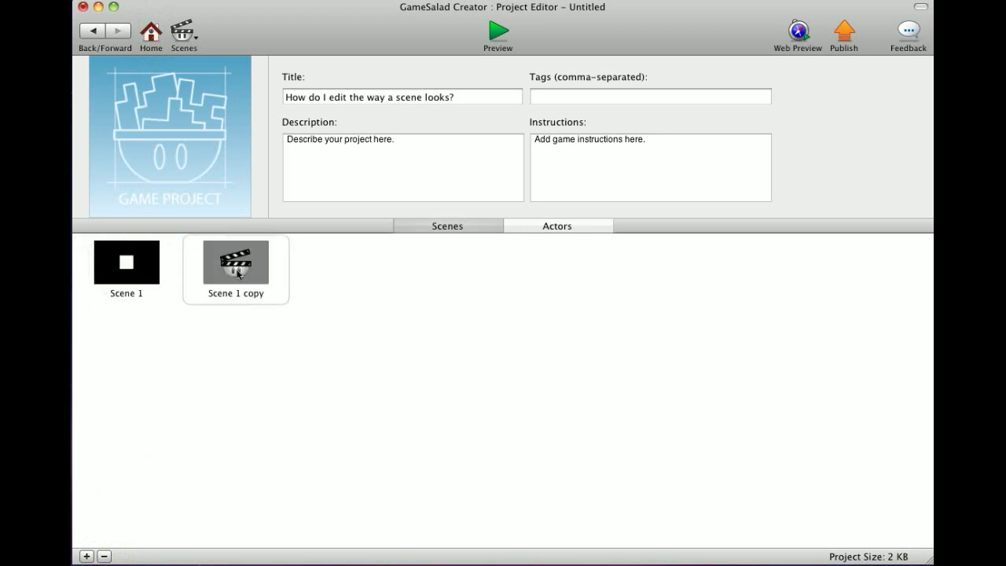
Check that Scene 1 copy keeps the green background and Wrap Y, then return home.
{"action": "double_click", "coordinate": [238, 274]}
{"action": "left_click", "coordinate": [378, 71]}
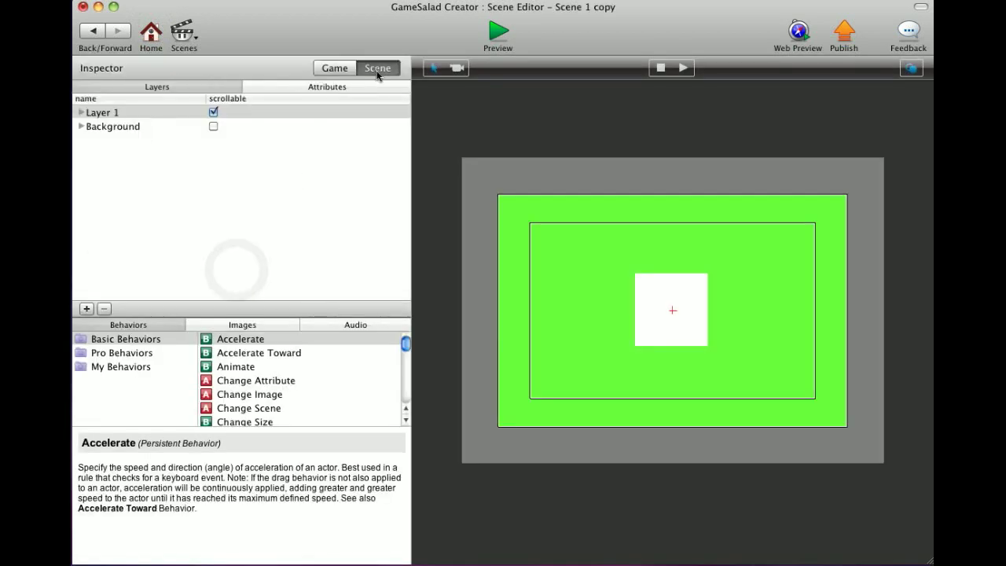
{"action": "left_click", "coordinate": [271, 86]}
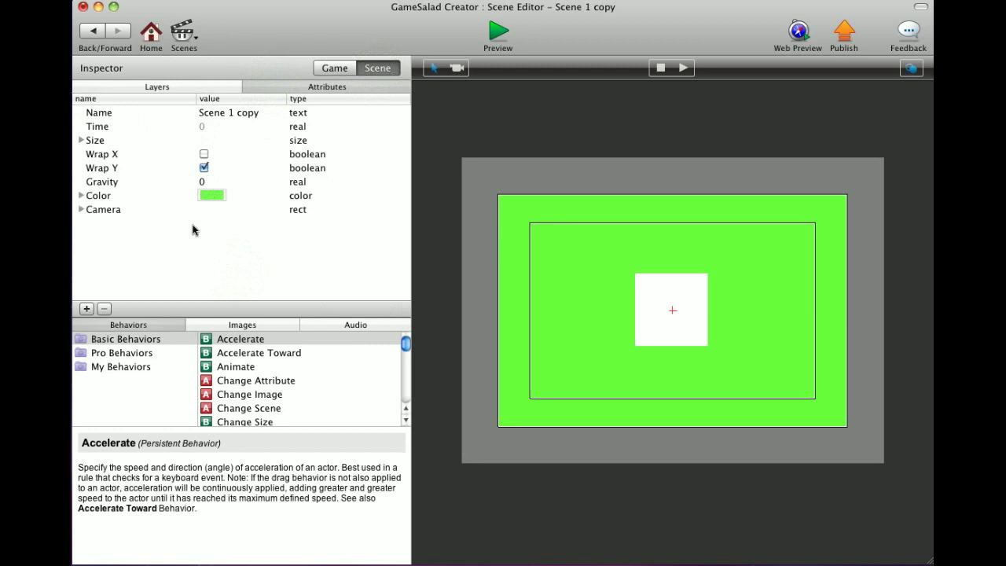
{"action": "left_click", "coordinate": [154, 41]}
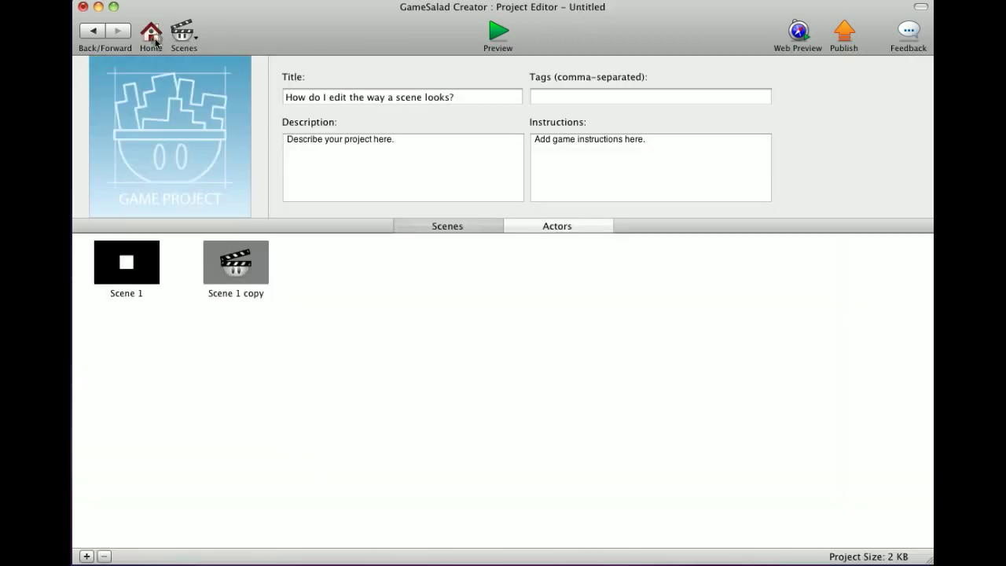